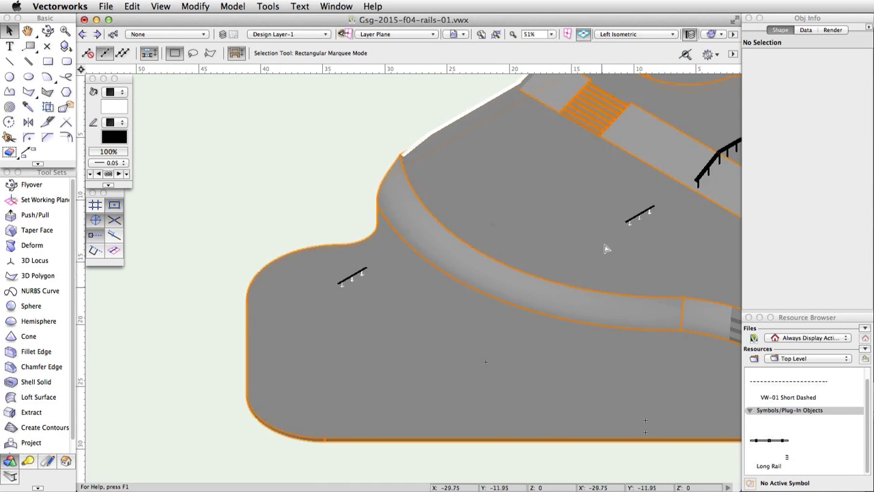
Switch the model view from Left Isometric to Front
click(617, 34)
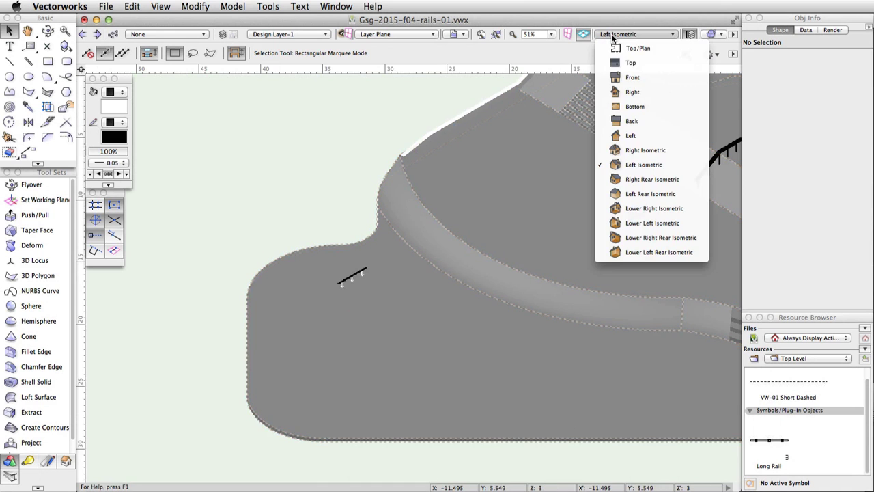
click(642, 77)
click(10, 77)
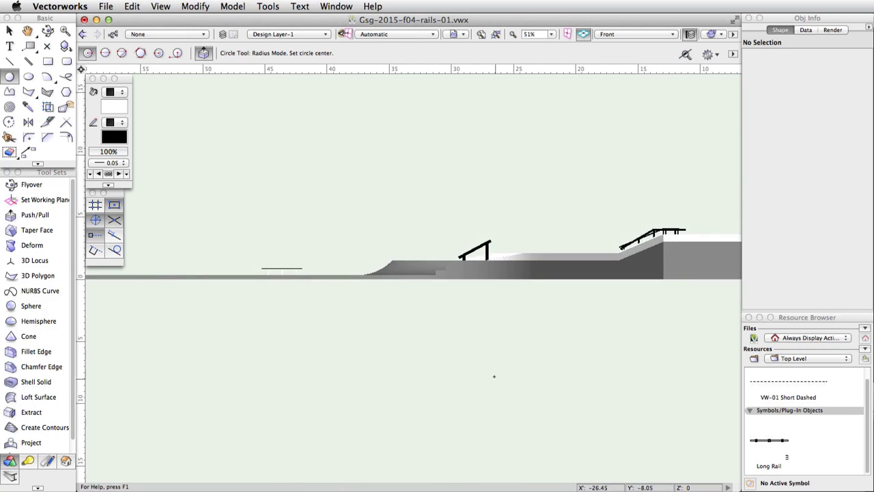
Draw a circle of radius 0.1 below the model
click(464, 357)
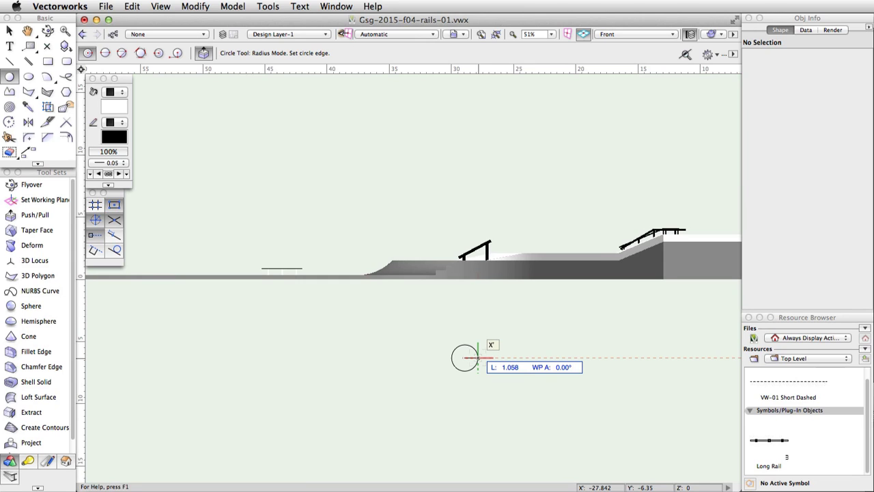
key(Tab)
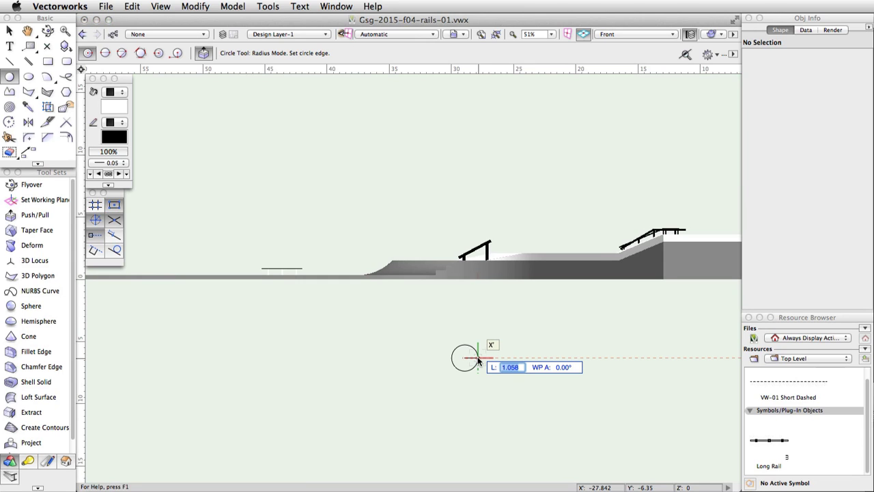
text(0.1)
key(Return)
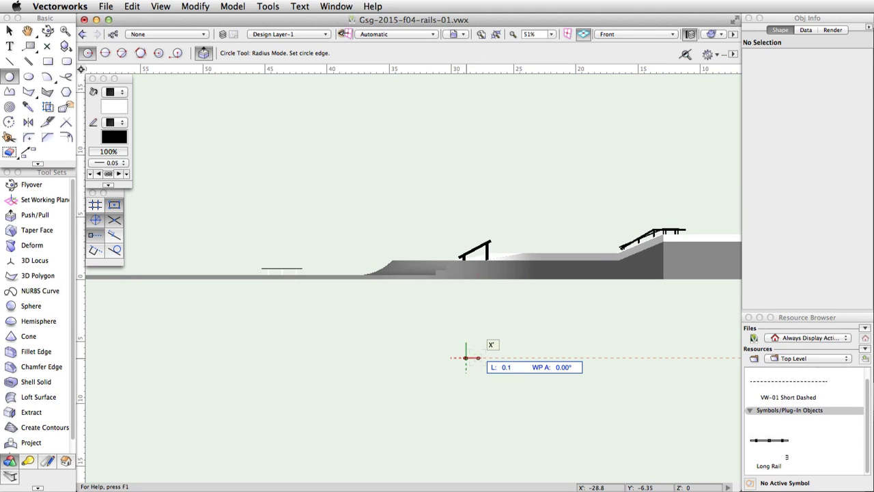
click(465, 357)
Set the working plane for new drawing to Screen Plane
scroll(477, 358, up, 3)
scroll(477, 358, up, 2)
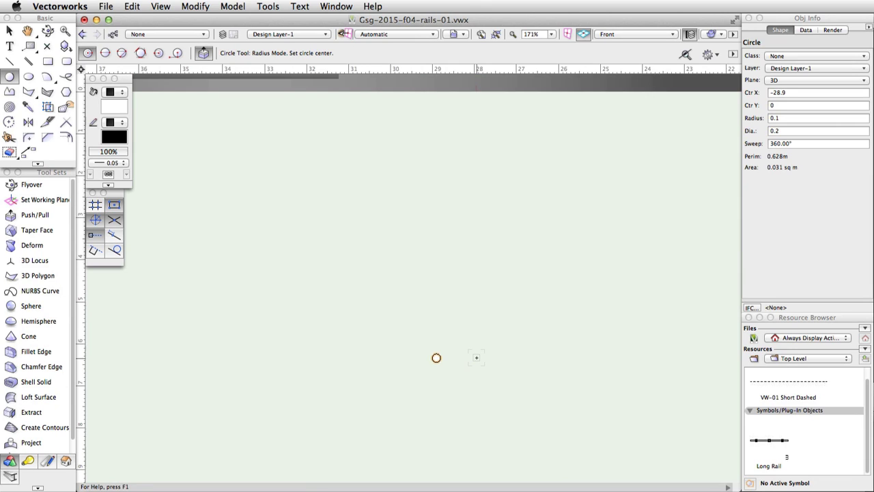
click(403, 33)
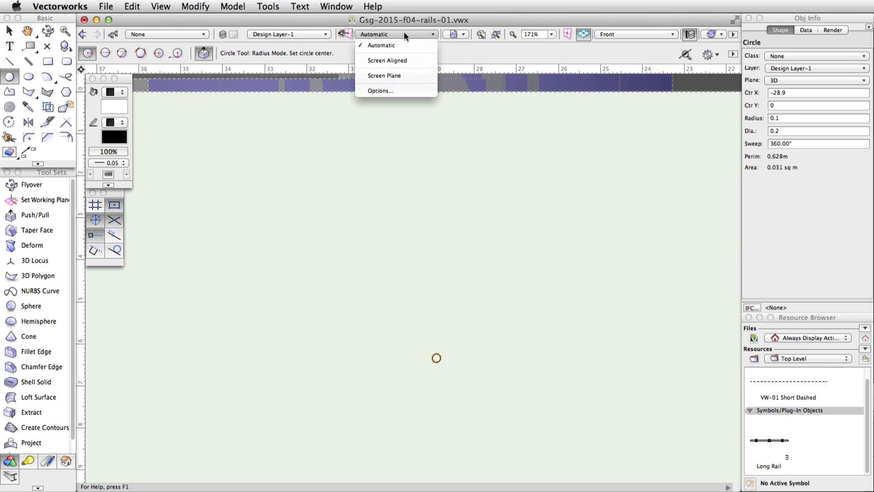
click(404, 75)
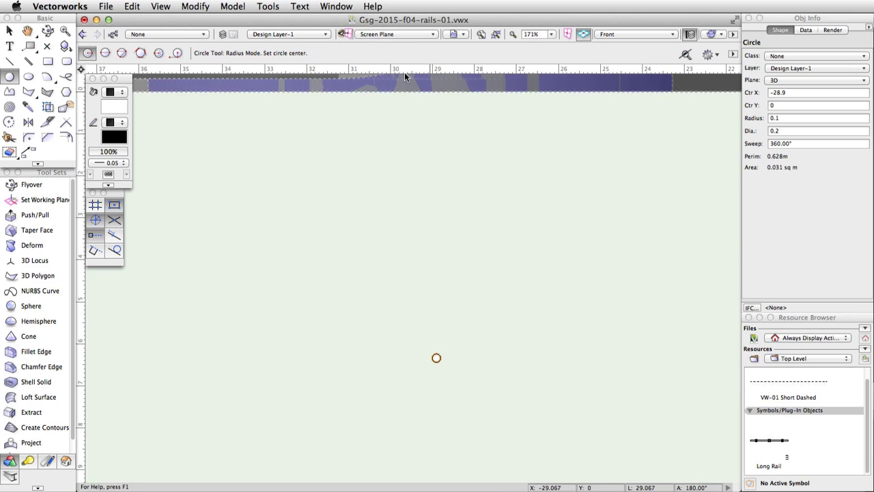
Draw a horizontal 6.5-long line above the circle and select it together with the circle
click(9, 61)
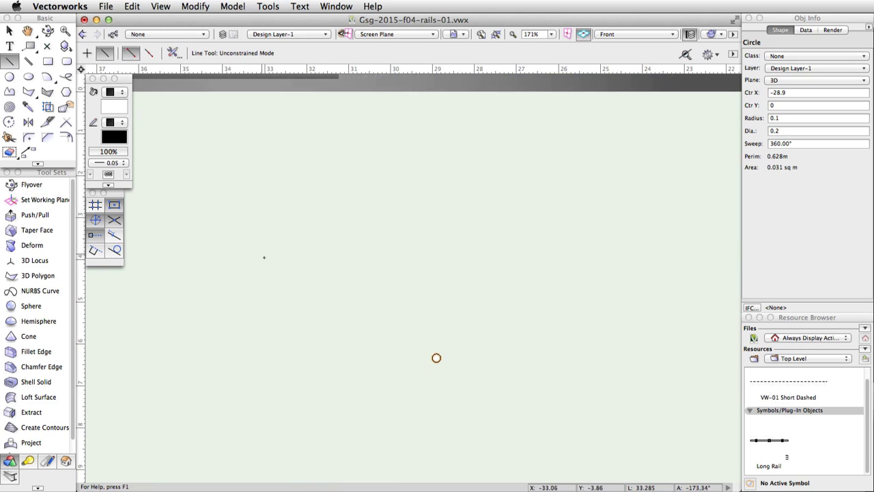
click(280, 278)
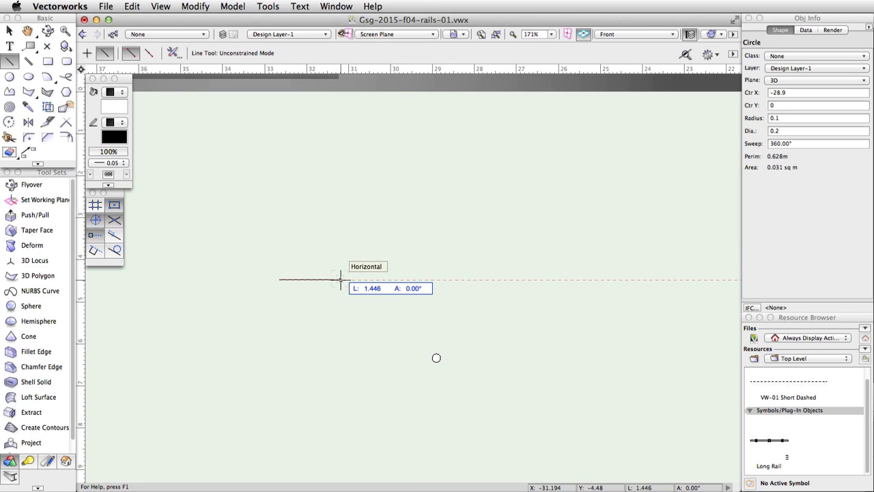
key(Tab)
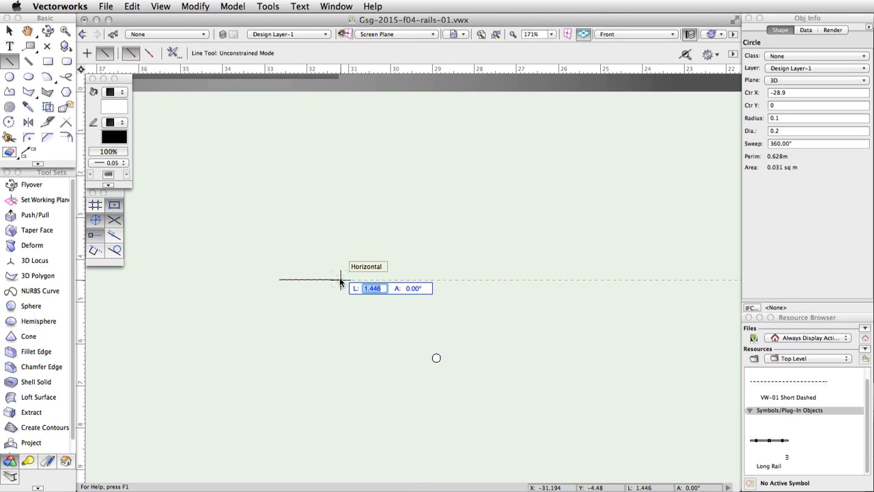
text(6.5)
key(Return)
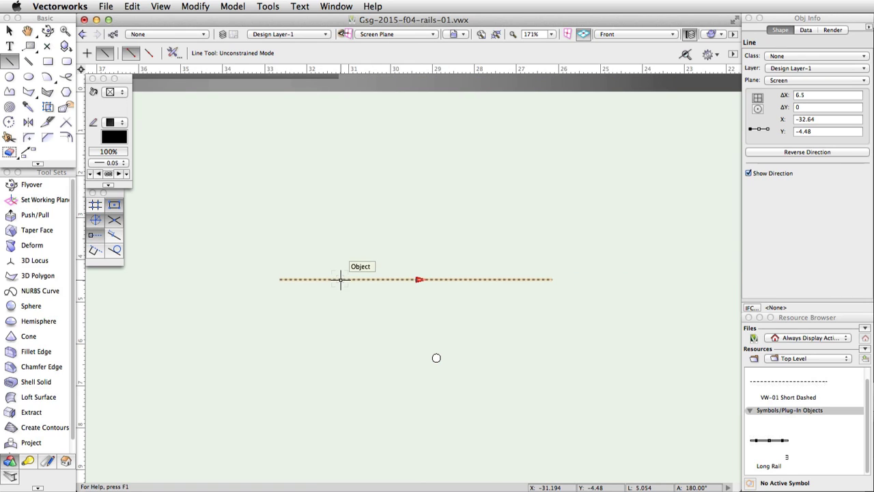
key(x)
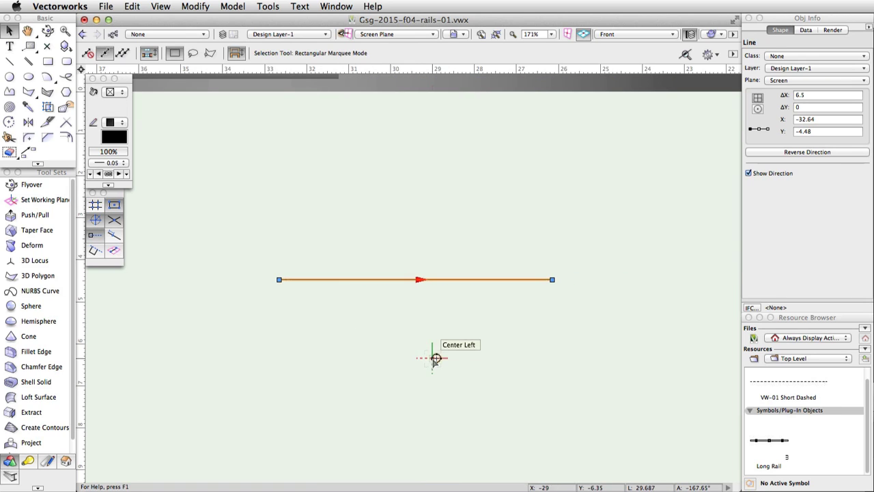
shift+click(435, 358)
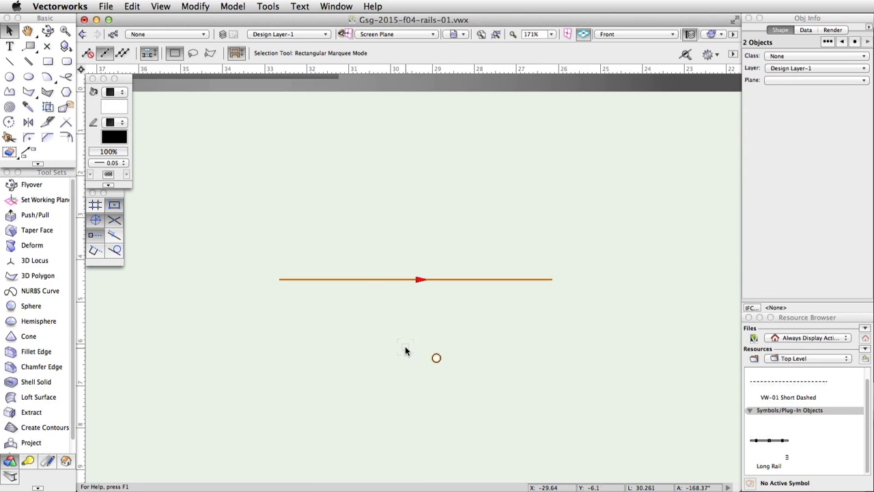
Extrude the 0.1-radius circle along the 6.5 line as the path with Extrude Along Path
click(233, 6)
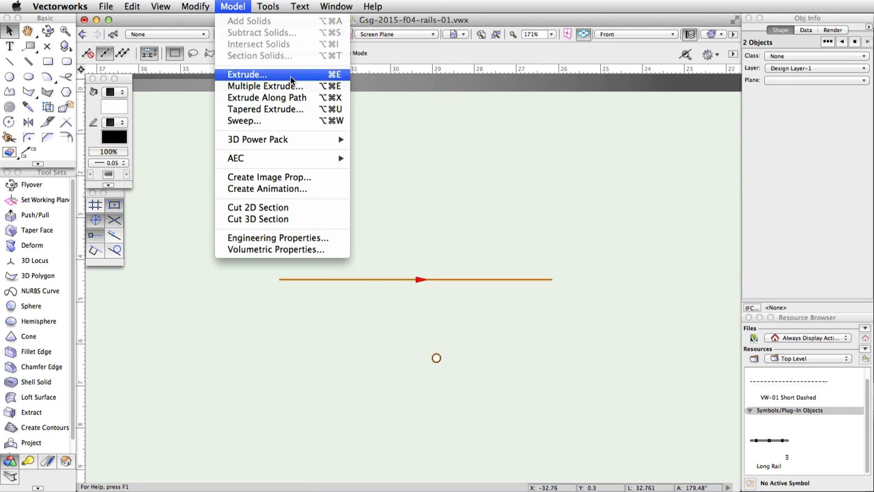
click(308, 99)
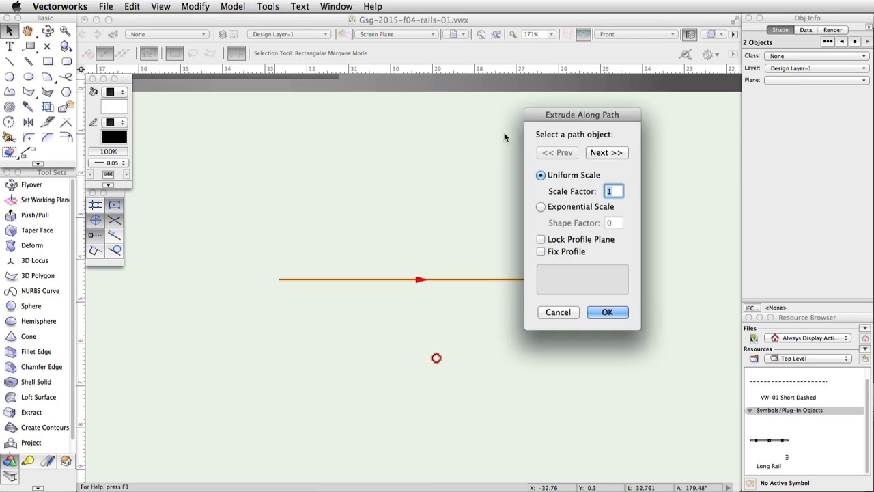
click(597, 152)
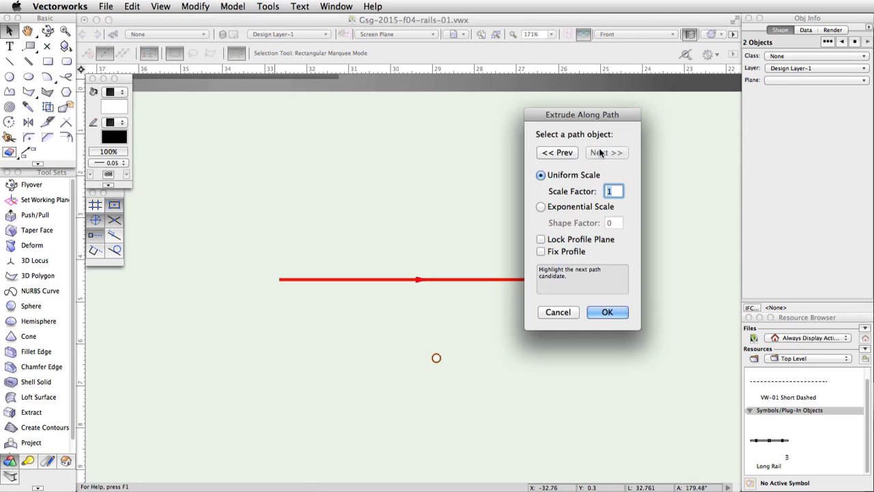
click(610, 311)
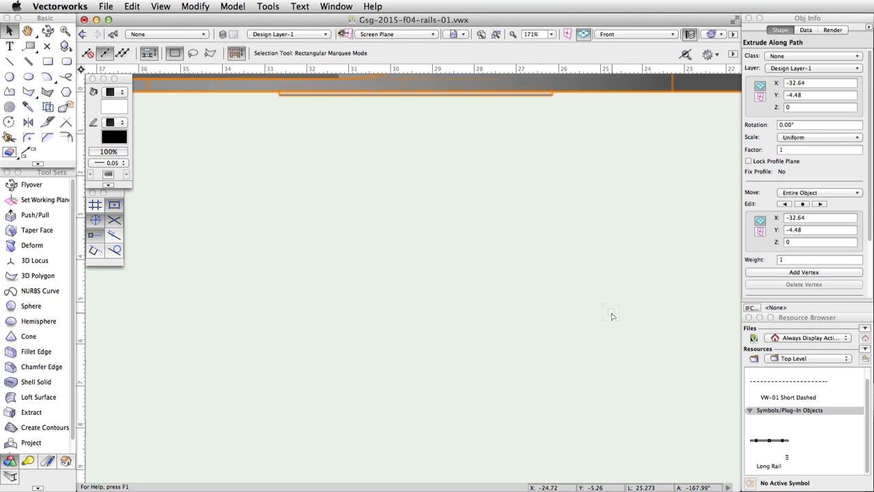
Move the tubular rail left and up to X −55.052, Z 2.199
middle_drag(453, 134, 470, 271)
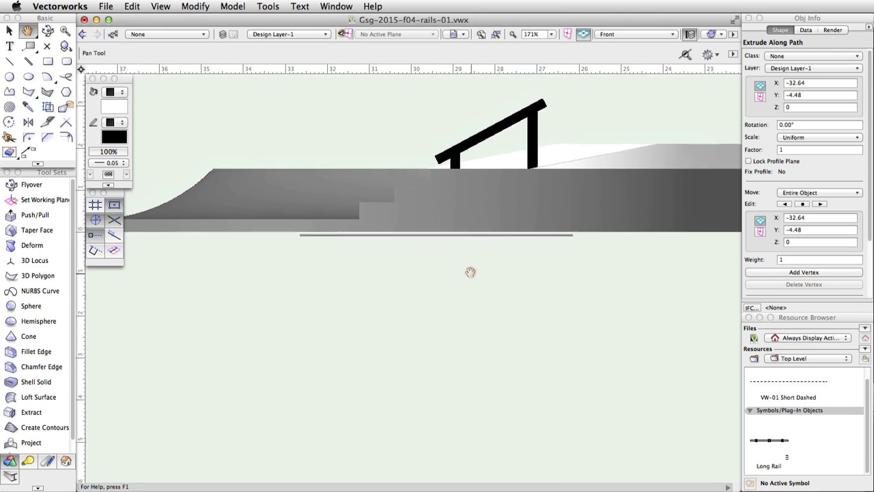
scroll(464, 222, up, 5)
middle_drag(494, 307, 508, 372)
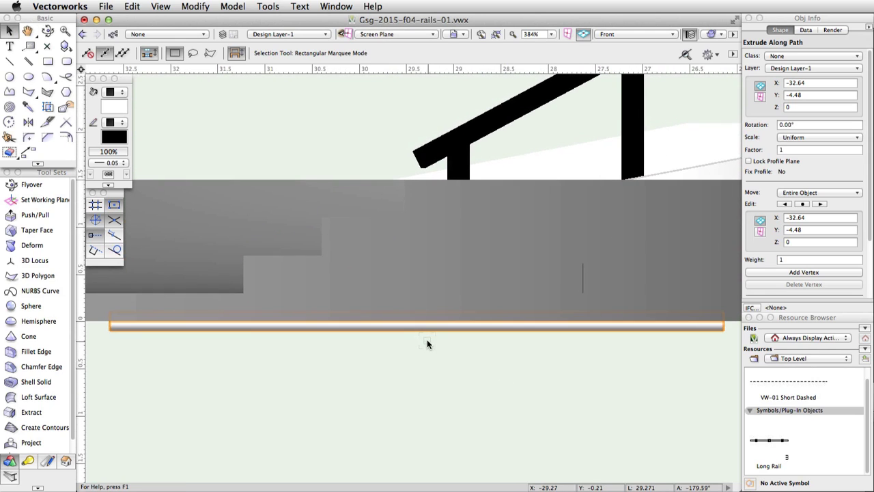
drag(426, 332, 677, 268)
scroll(484, 238, down, 4)
key(x)
drag(649, 211, 389, 250)
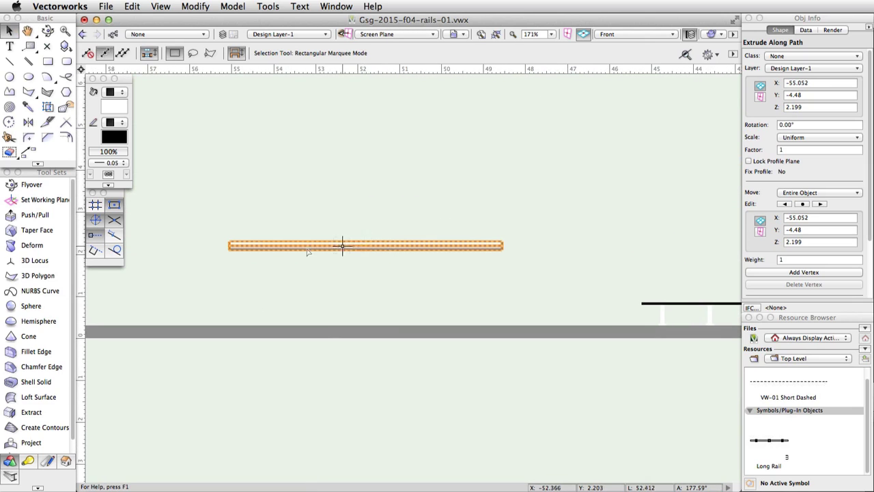
Bend the rail's right end upward about 30.75° using Deform in Bend Solid mode
click(32, 245)
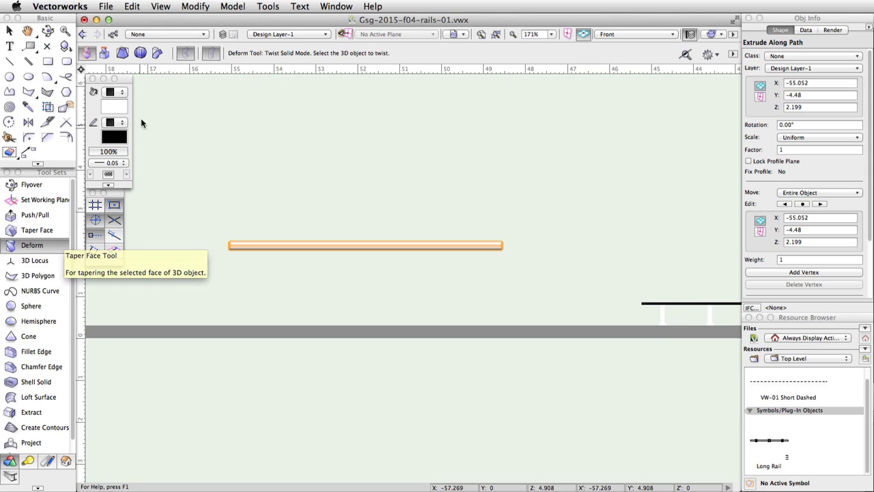
click(156, 54)
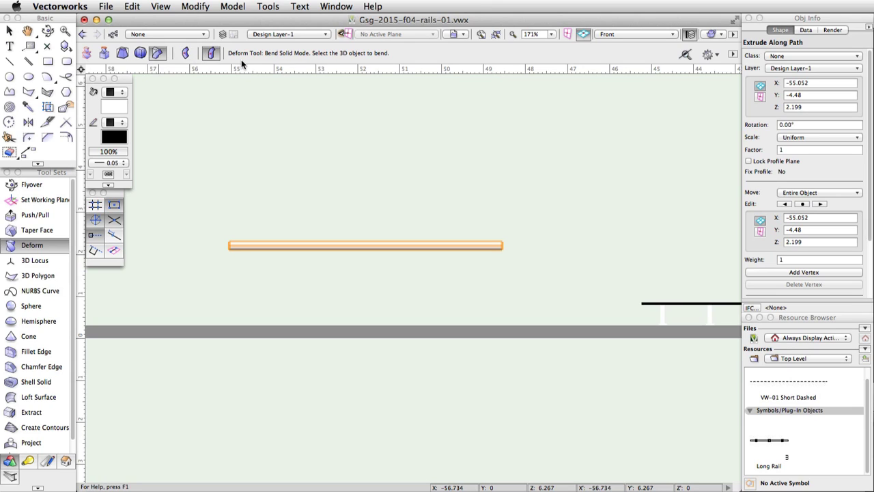
click(496, 248)
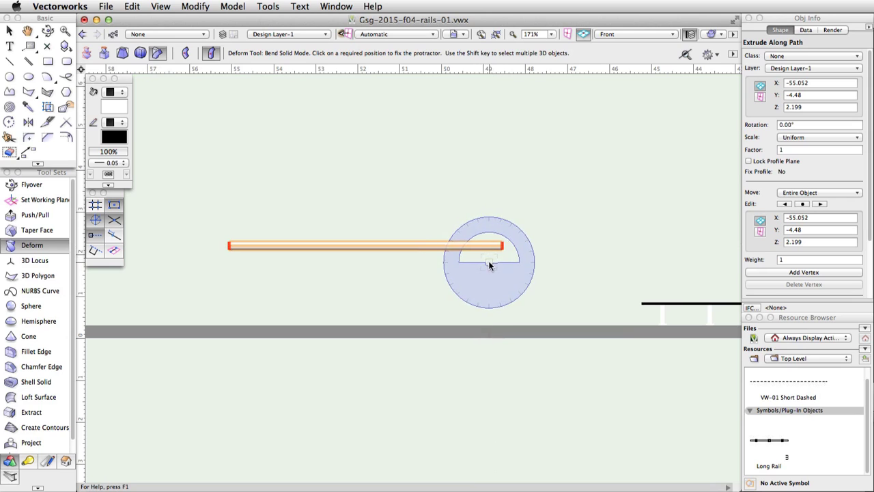
scroll(489, 265, up, 2)
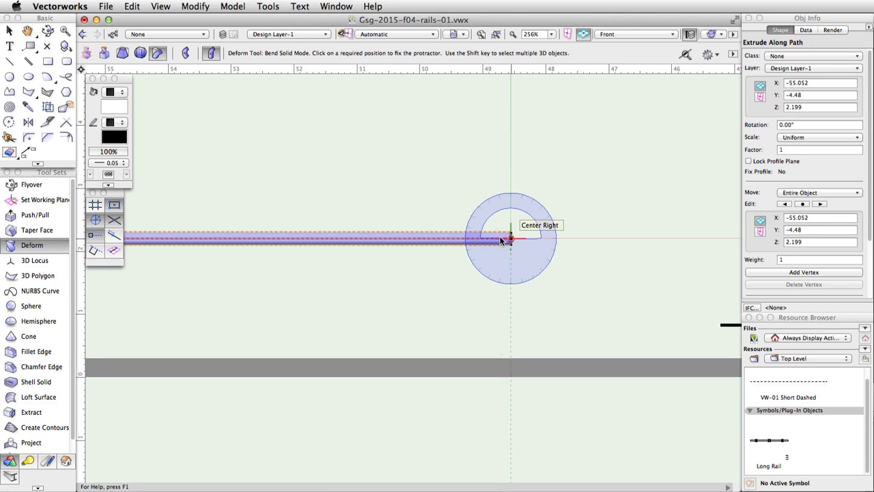
click(395, 239)
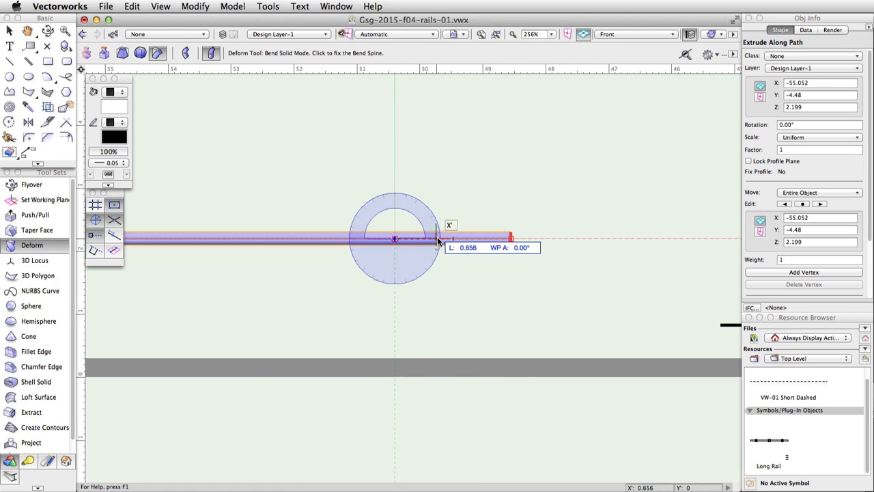
click(508, 240)
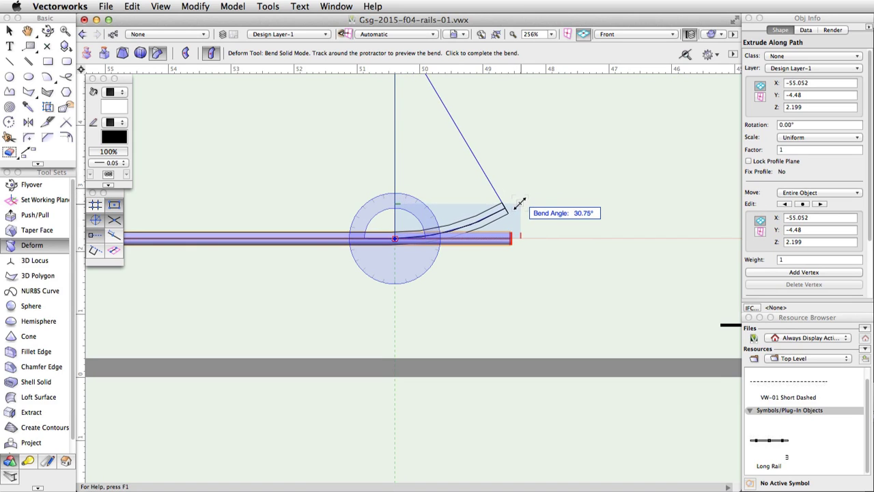
click(519, 203)
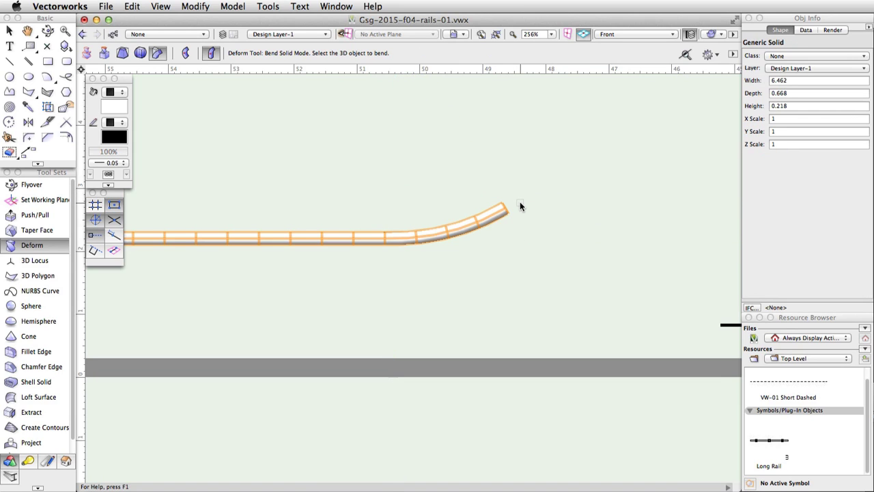
Bend the rail's straight left portion upward, forming a sagging curve 5.811 wide and 2.373 deep
middle_drag(336, 276, 455, 296)
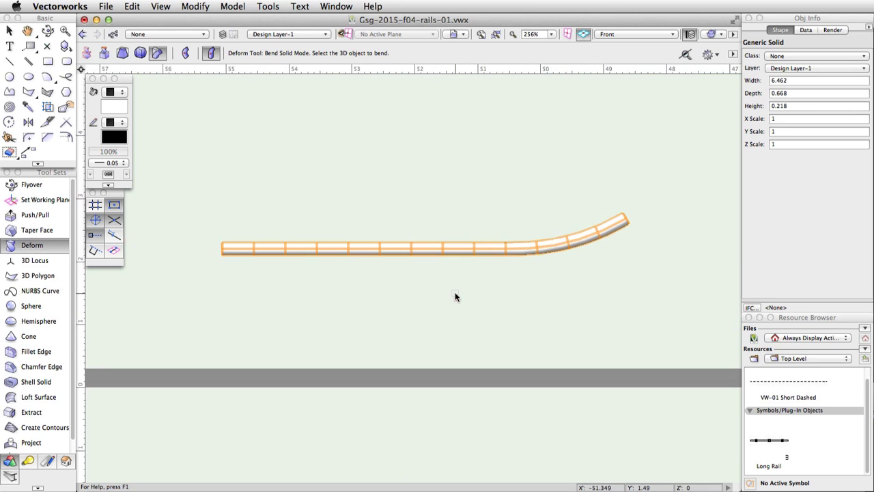
click(448, 249)
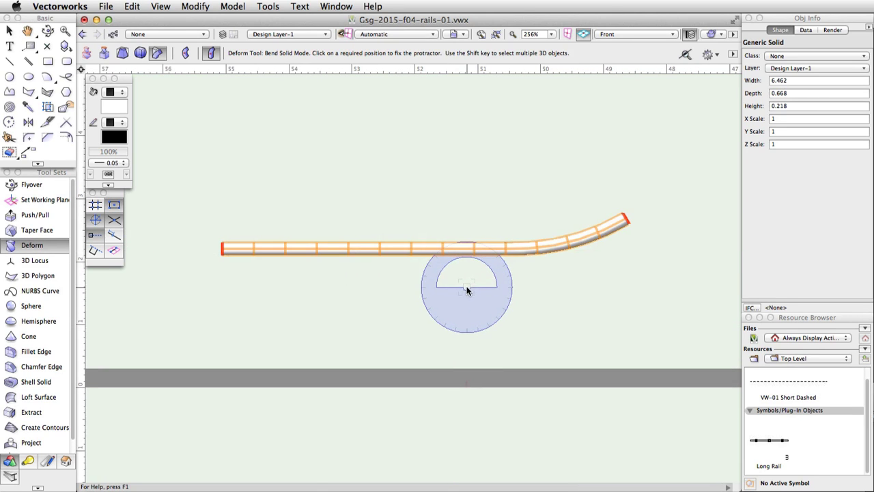
click(220, 248)
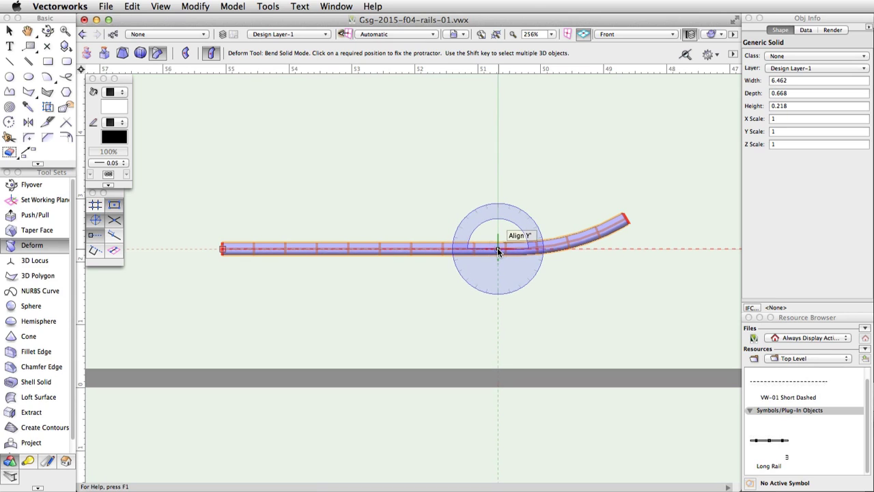
click(498, 250)
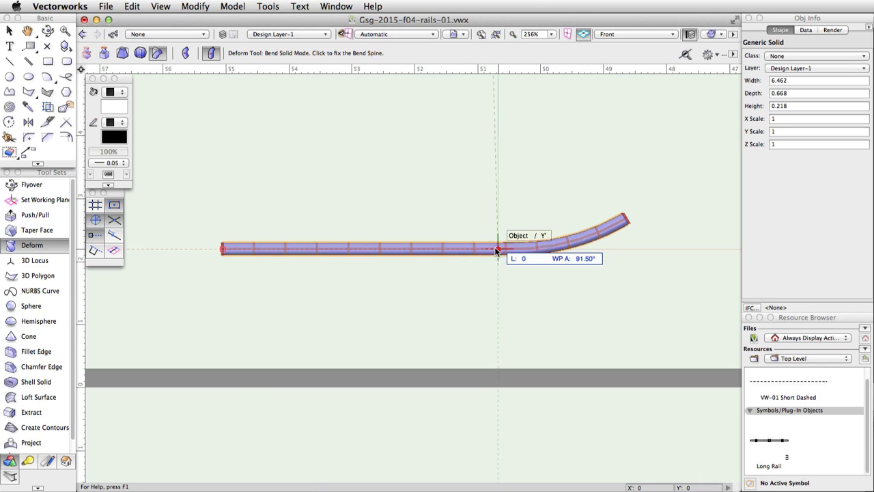
click(368, 251)
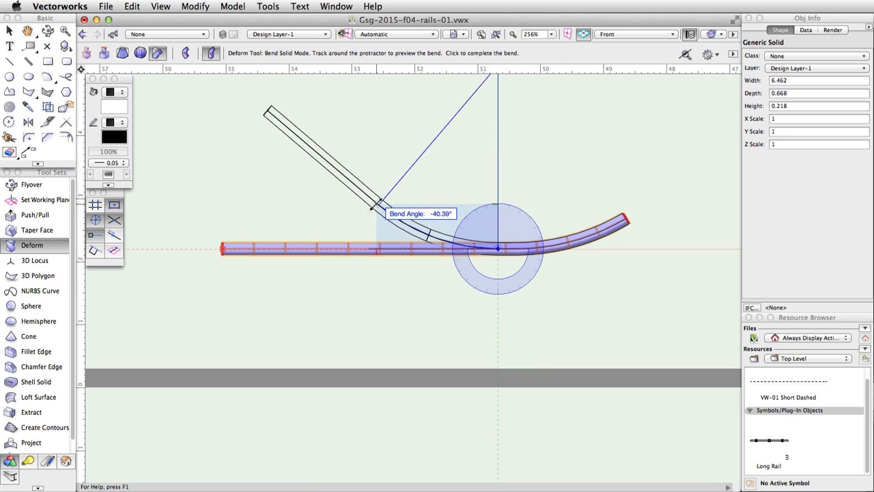
click(373, 208)
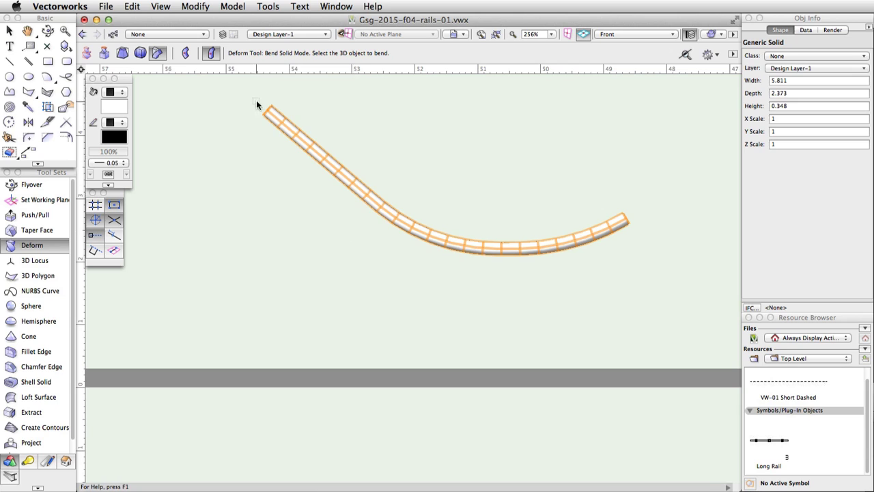
click(274, 117)
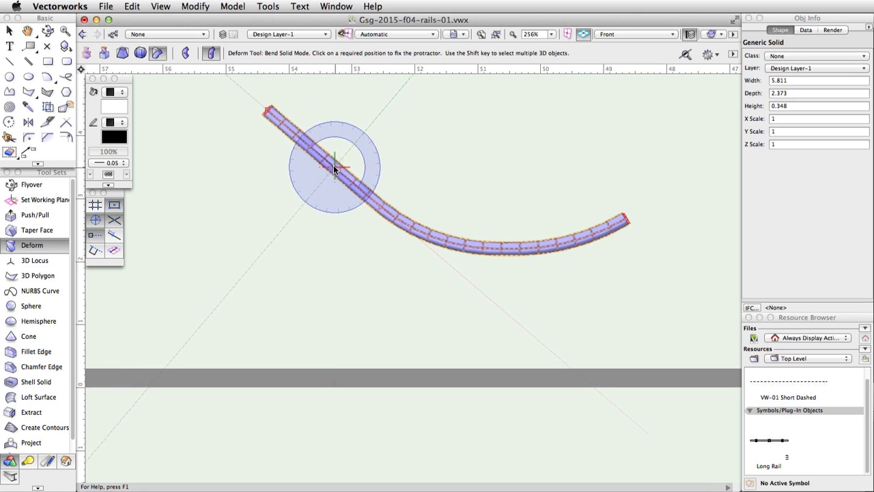
Bend the rail's rising upper end back down about 79° into an S-curve
click(369, 198)
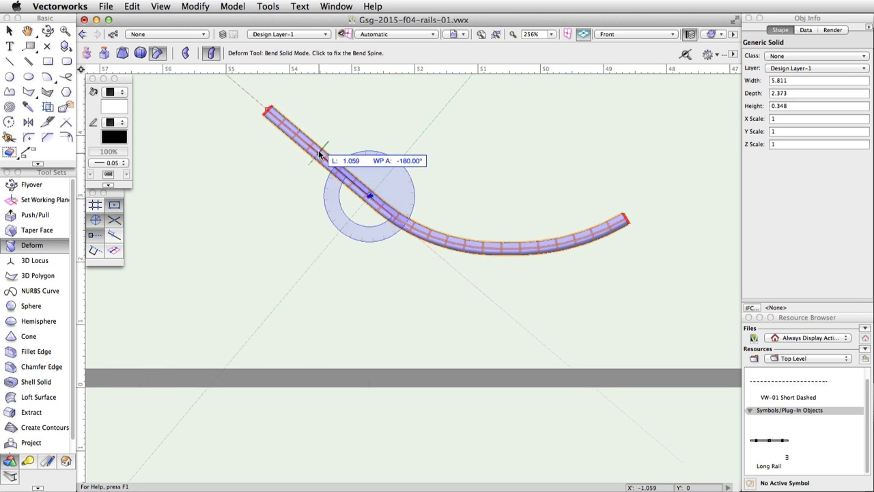
click(268, 110)
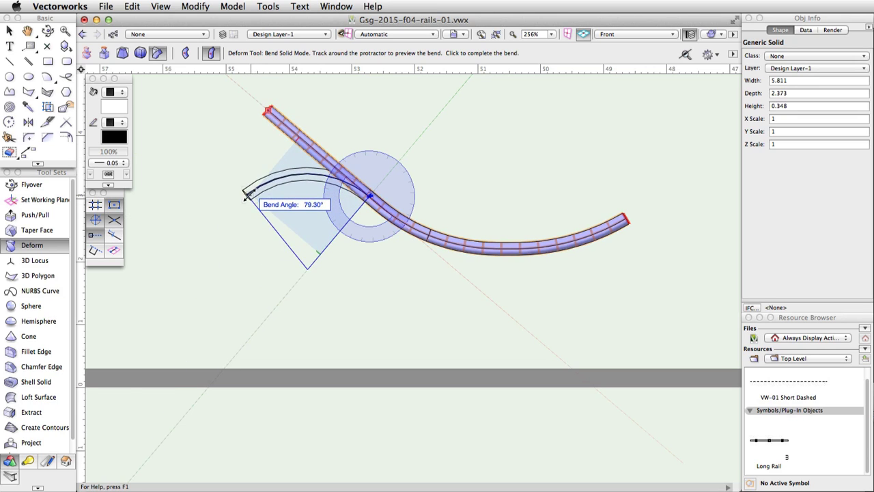
click(249, 196)
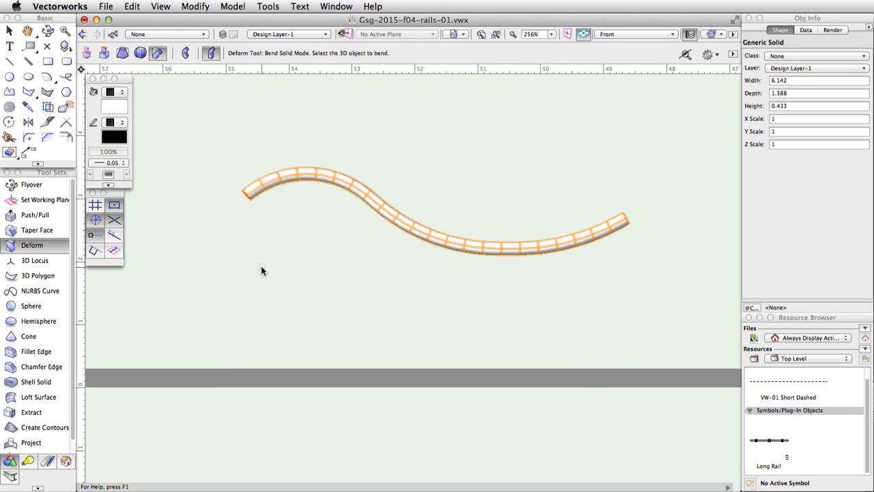
click(267, 6)
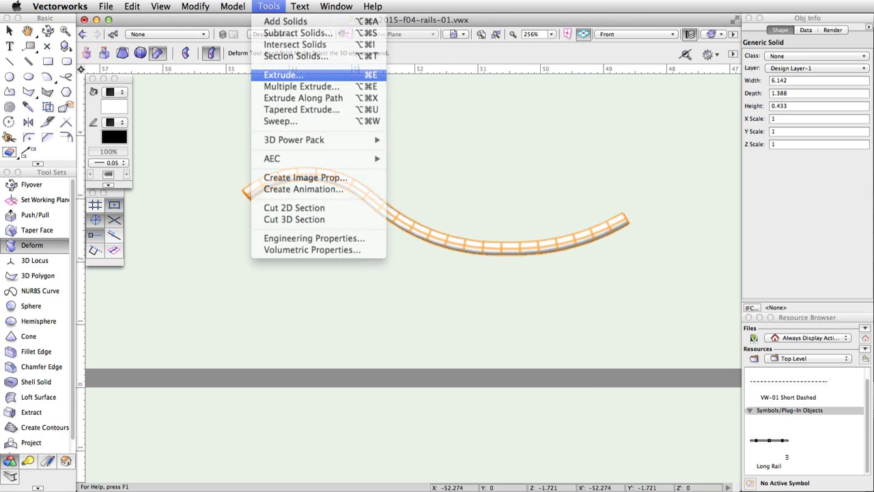
key(Escape)
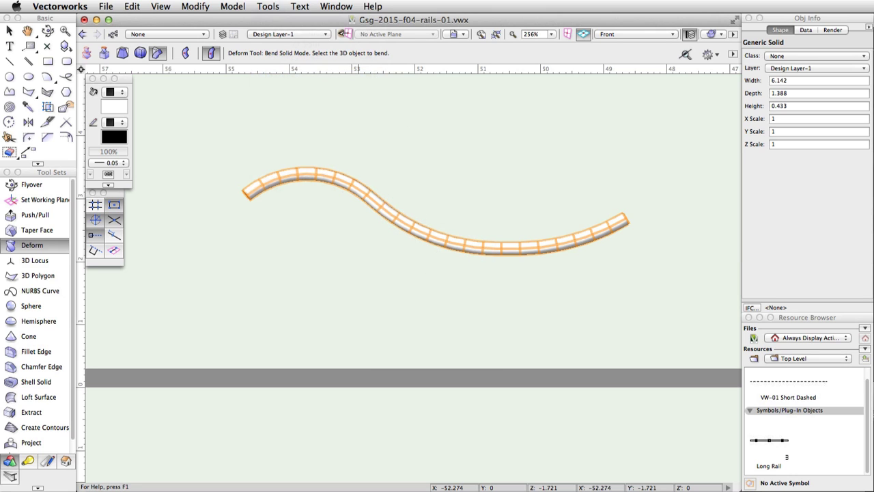
click(267, 6)
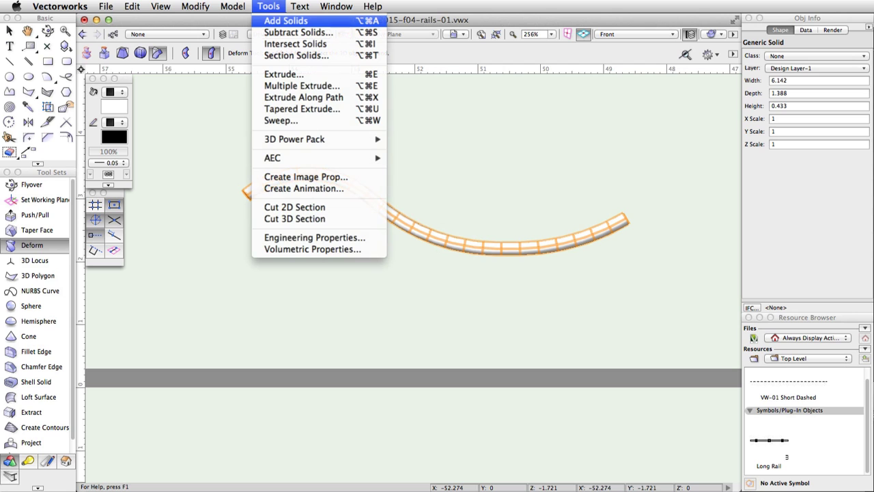
click(286, 20)
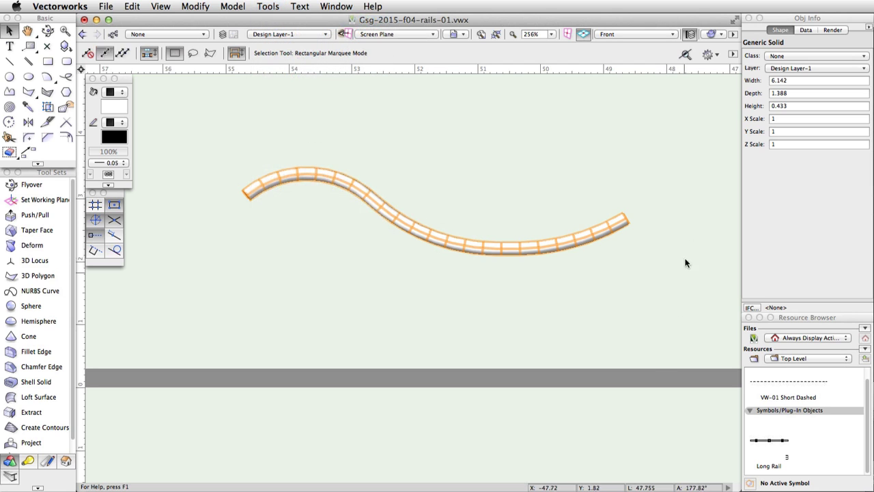
click(661, 33)
click(660, 47)
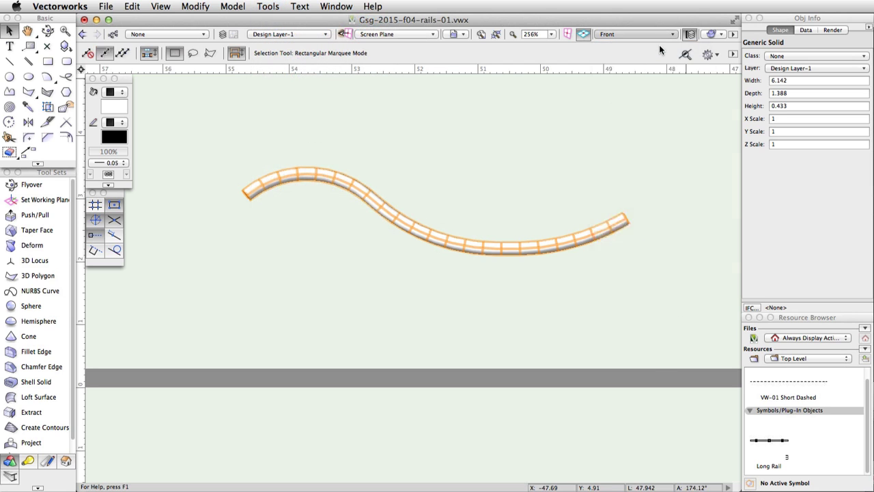
Draw a 0.1-radius post circle below the rail's left end
scroll(549, 166, down, 5)
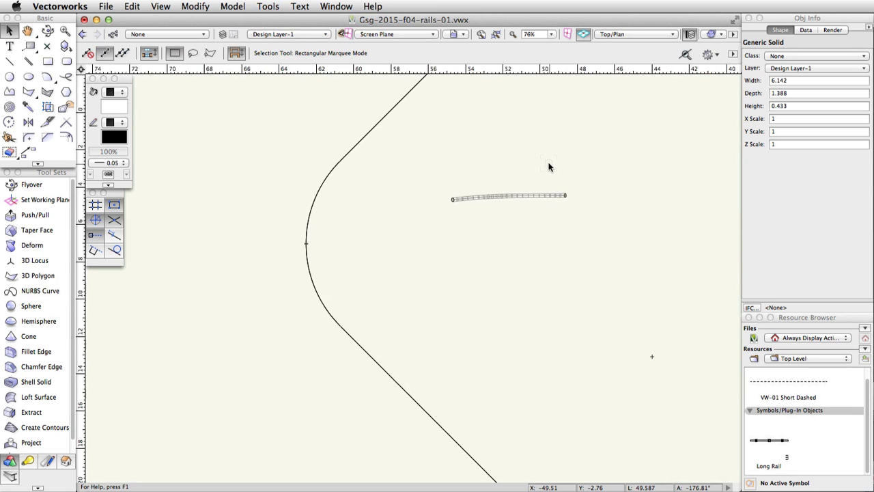
scroll(553, 167, up, 2)
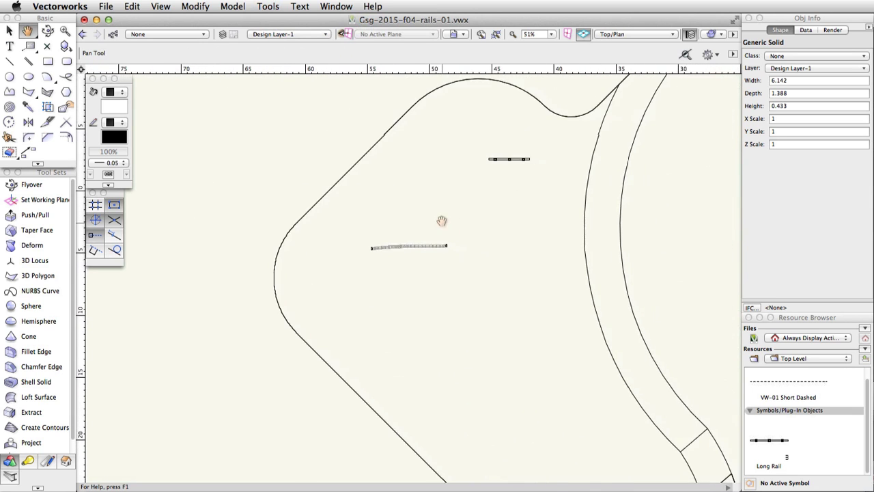
scroll(390, 233, up, 2)
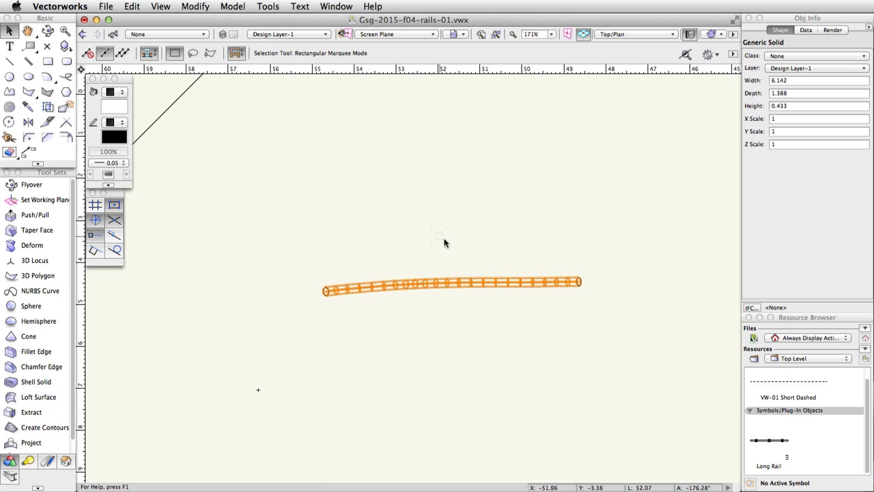
click(9, 77)
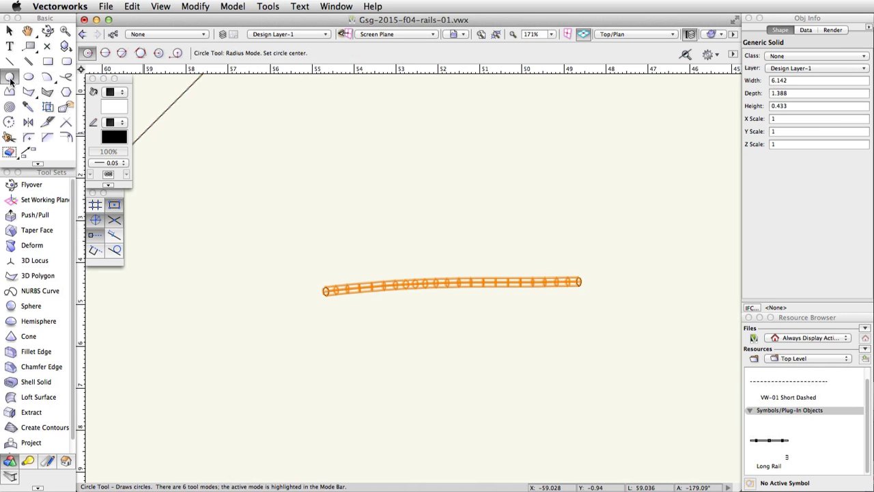
scroll(328, 303, up, 4)
click(325, 323)
key(Return)
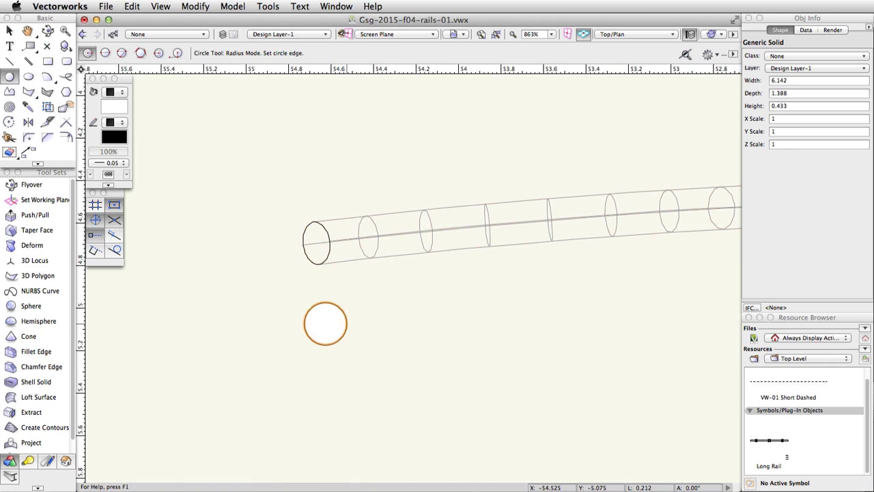
Extrude the circle 1.75 high into a post and select it
click(229, 8)
click(278, 77)
text(1.75)
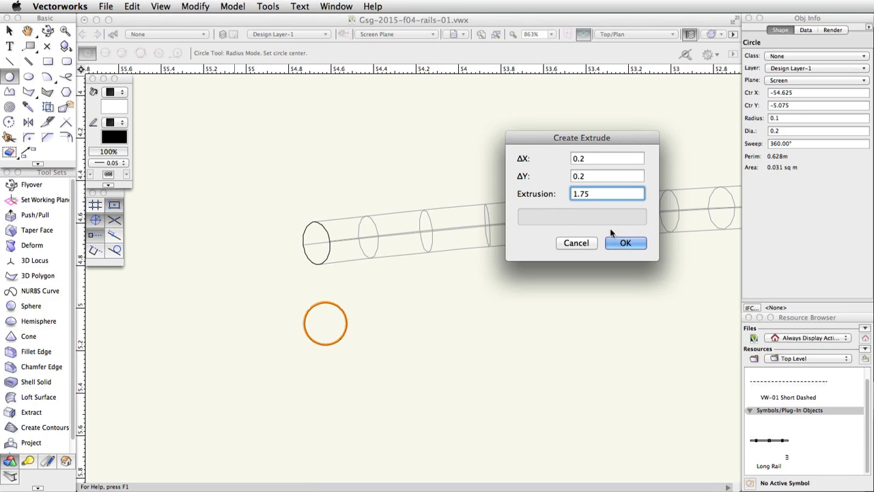
click(623, 243)
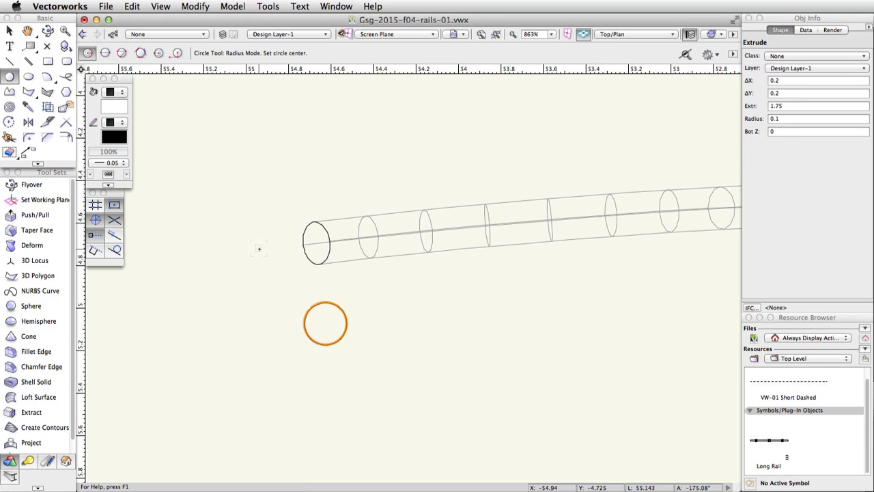
key(x)
click(314, 302)
Position the post under the rail's end, base on the ground line, in Front view
drag(325, 322, 419, 232)
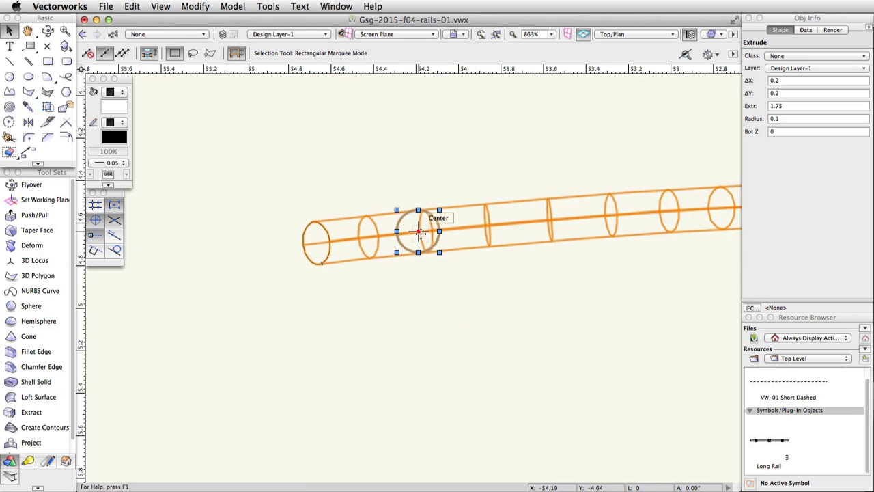
key(KP_2)
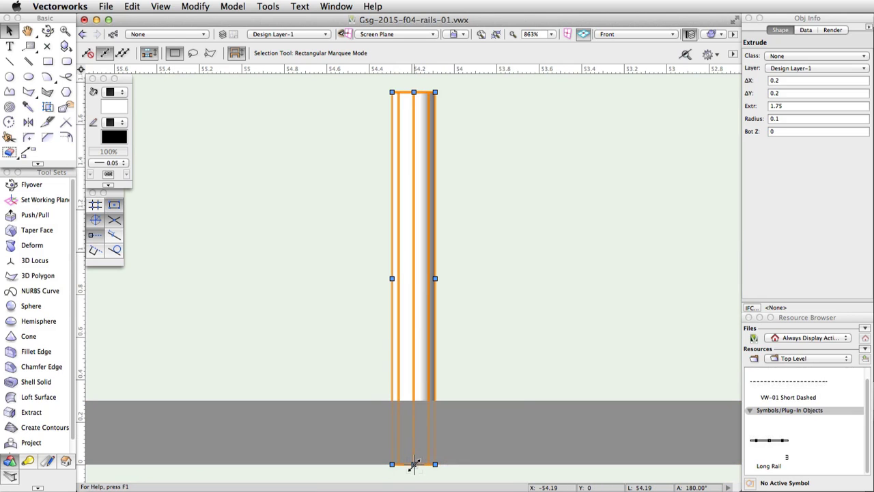
drag(414, 465, 473, 372)
scroll(413, 399, down, 4)
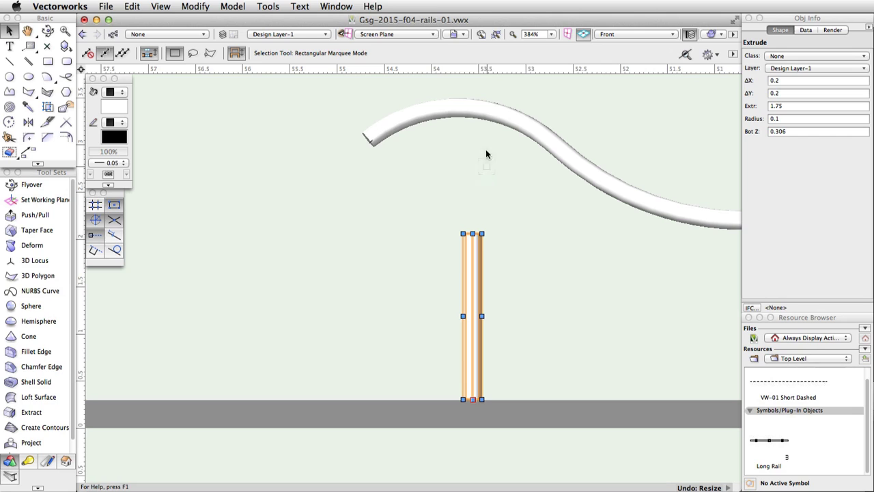
drag(469, 114, 472, 233)
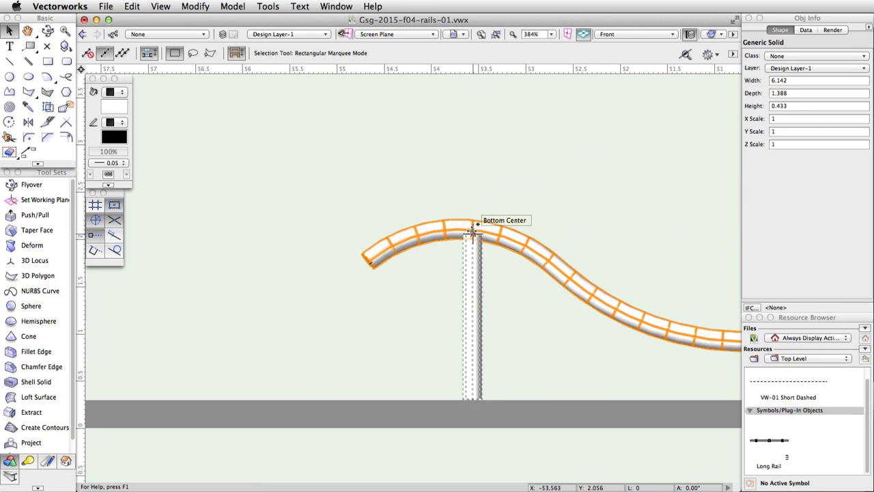
Stretch the post's top up to meet the rail, making it 1.822 high
key(F5)
scroll(217, 290, up, 5)
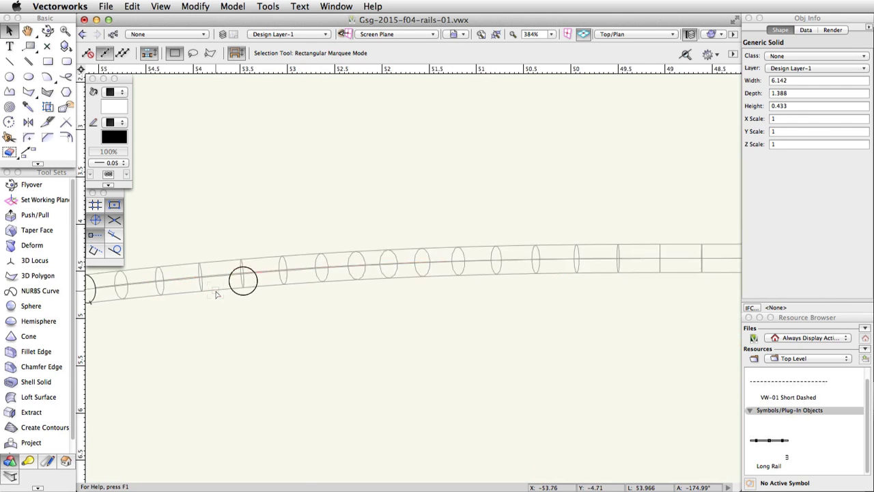
click(256, 275)
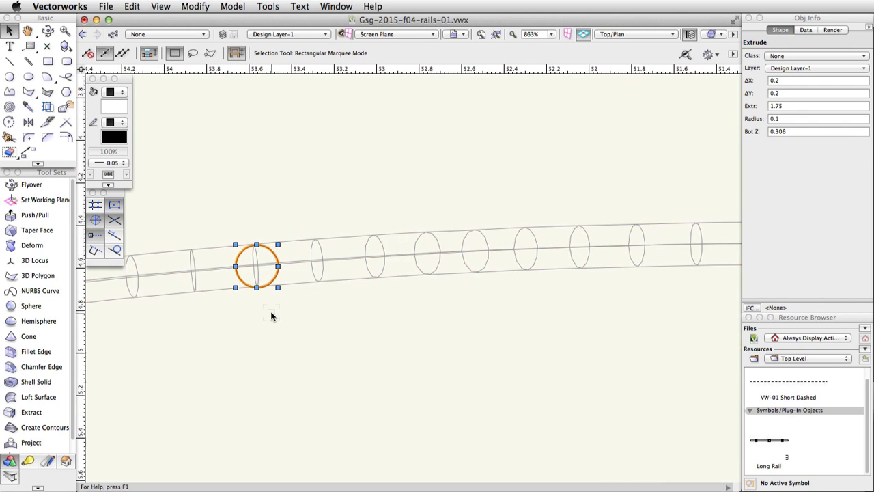
click(631, 32)
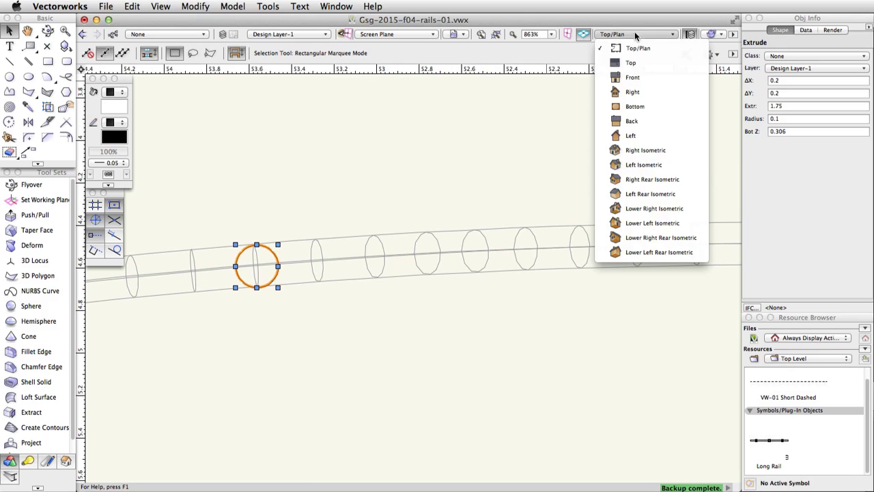
click(648, 79)
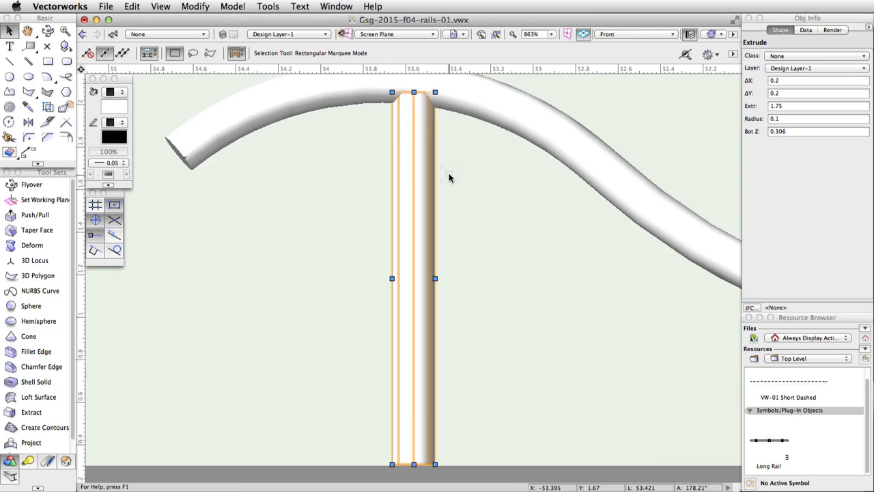
scroll(449, 173, down, 2)
drag(426, 121, 422, 107)
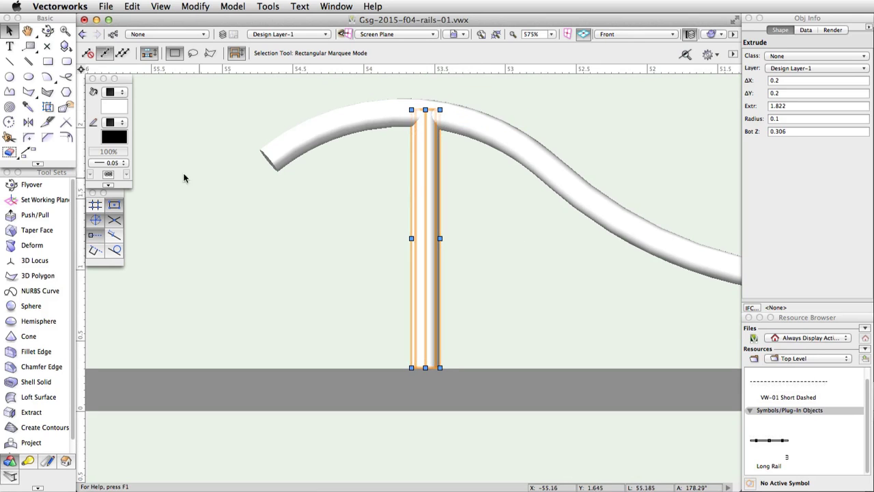
Distribute 2 evenly spaced copies of the post along the ground to its right with Move by Points
click(29, 153)
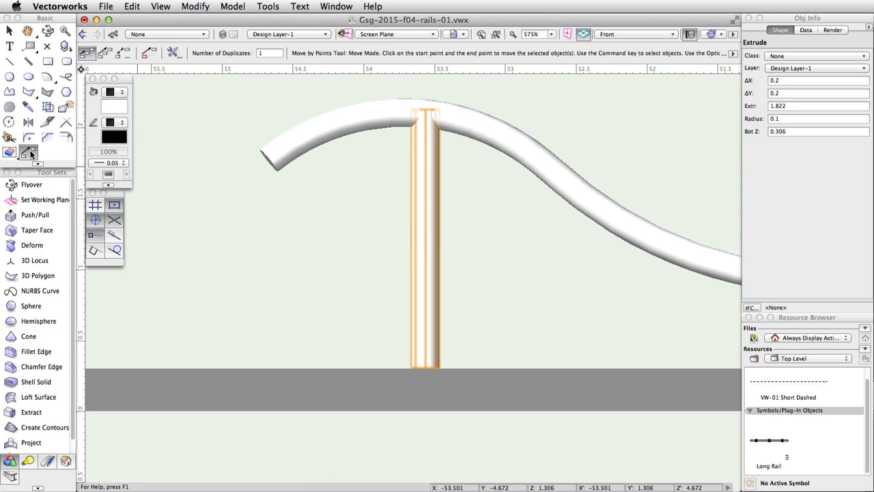
click(103, 53)
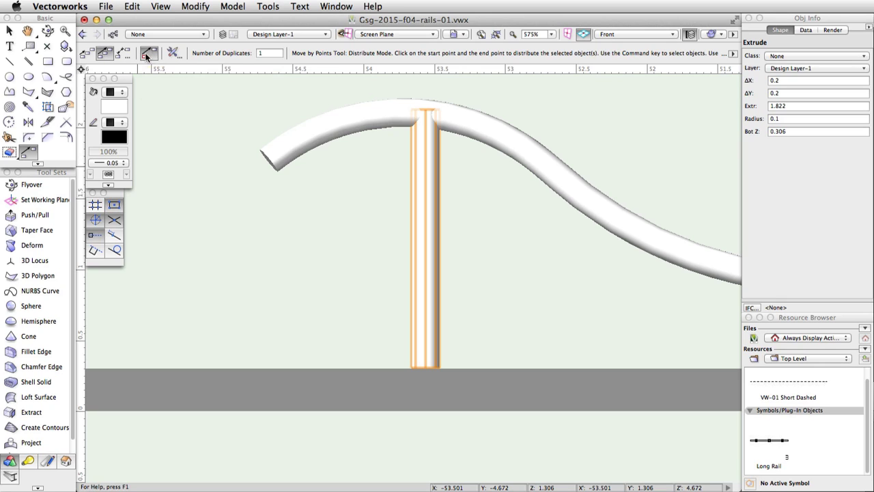
double_click(264, 53)
text(2)
key(Return)
click(425, 368)
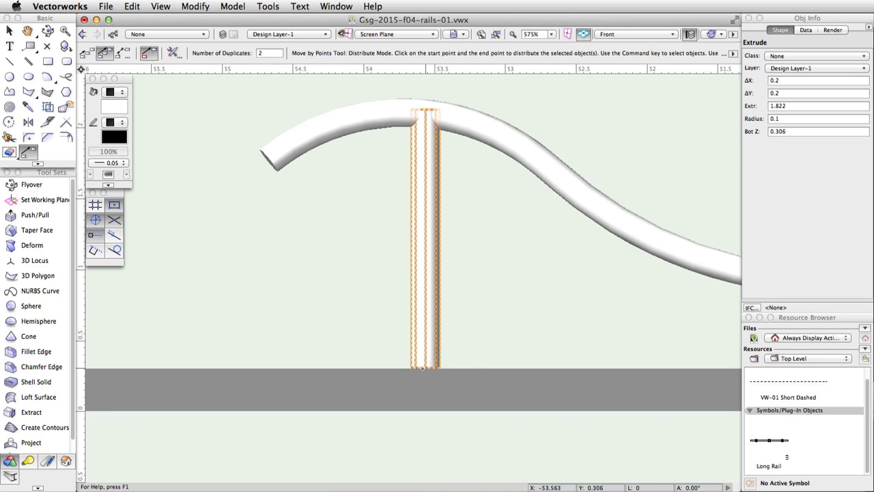
middle_drag(566, 347, 389, 331)
scroll(389, 331, down, 3)
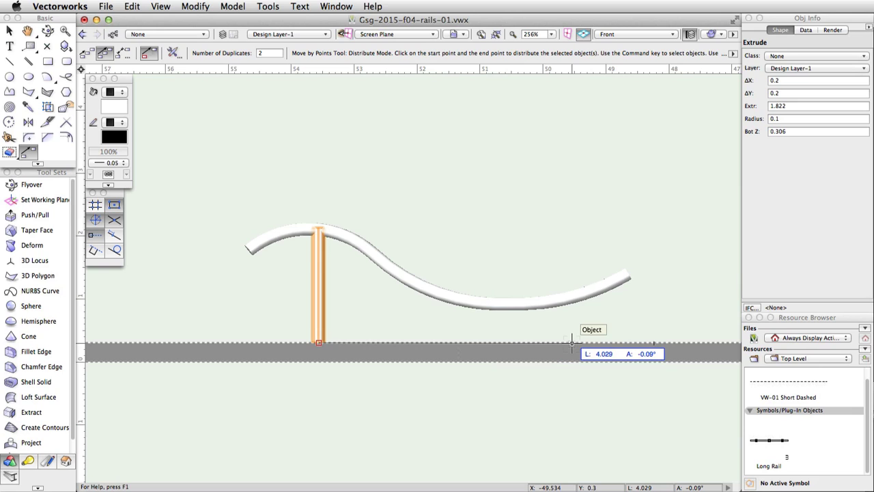
click(571, 343)
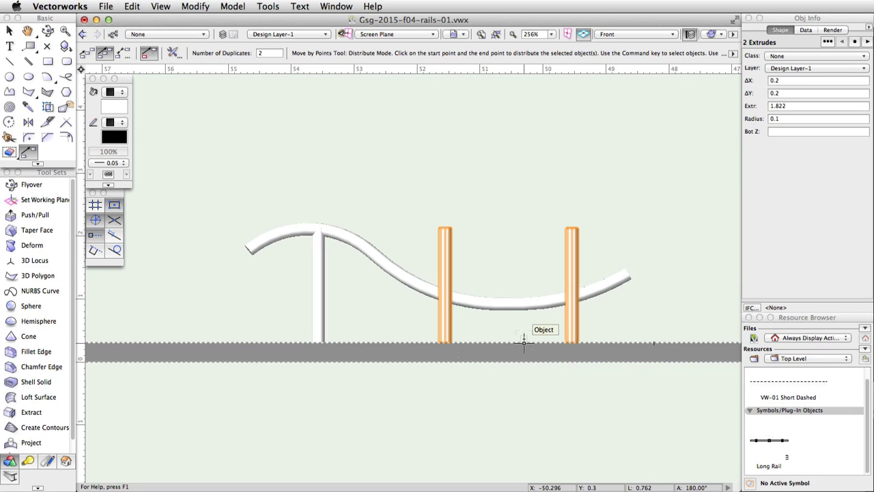
Shorten the middle and right-hand posts so their tops stop at the rail
key(x)
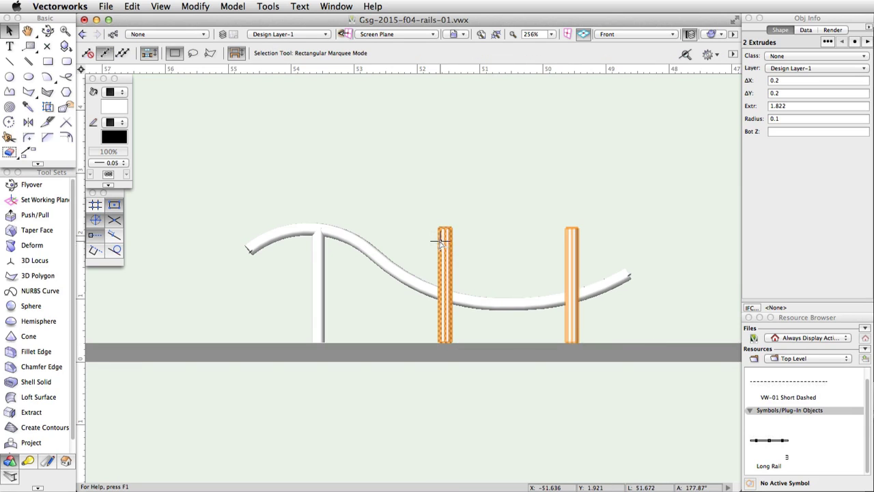
click(486, 240)
click(446, 239)
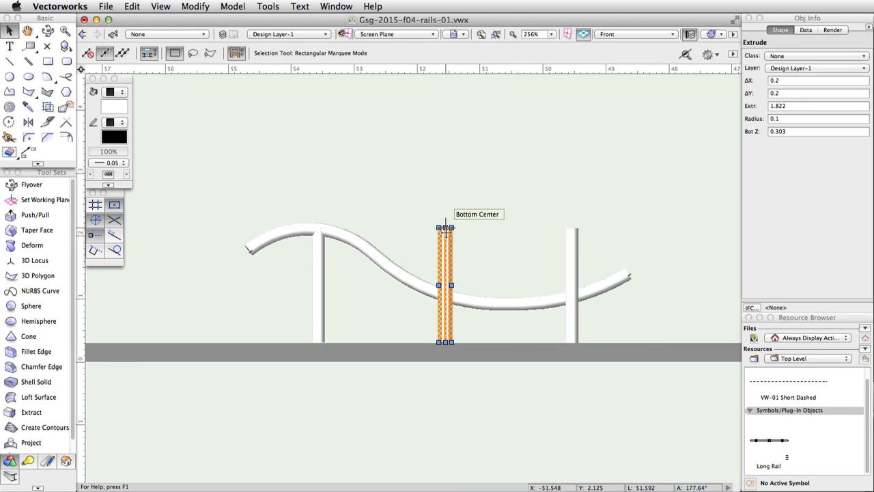
drag(445, 228, 446, 297)
scroll(446, 294, up, 3)
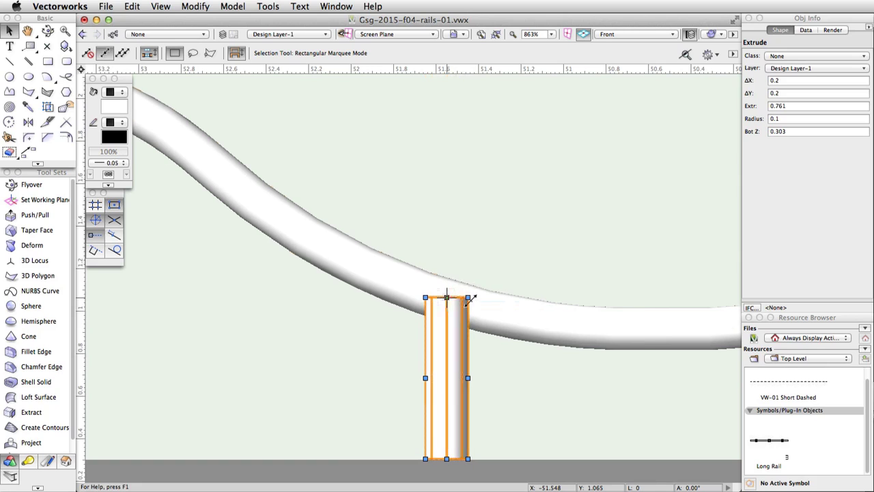
scroll(484, 299, down, 4)
scroll(471, 283, right, 5)
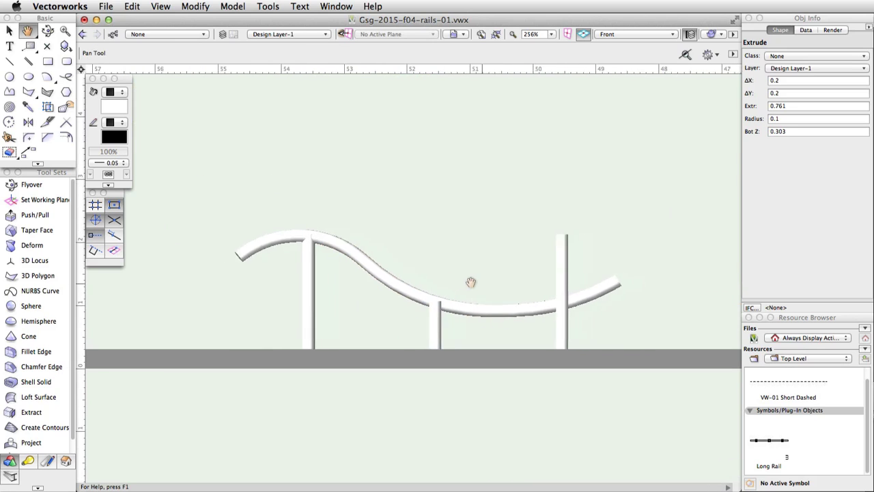
click(472, 270)
drag(477, 233, 479, 302)
scroll(475, 293, up, 2)
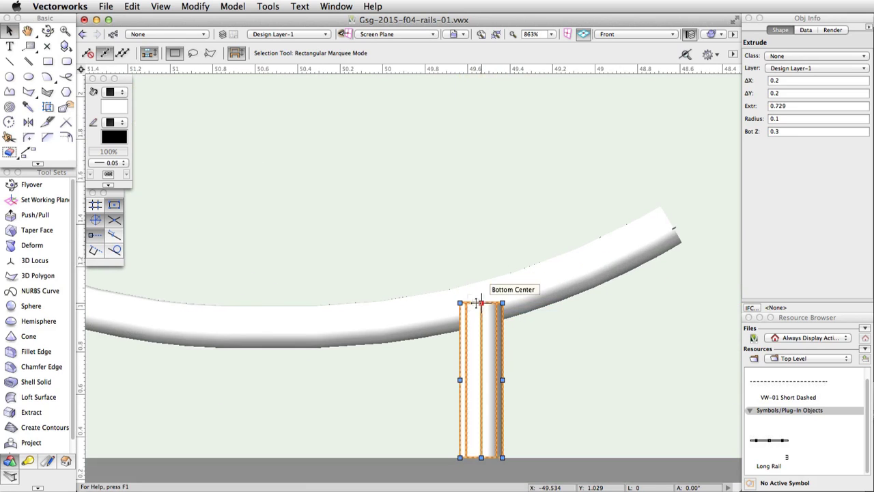
In Top/Plan view, move the new posts 0.1 up onto the rail's centreline
click(647, 34)
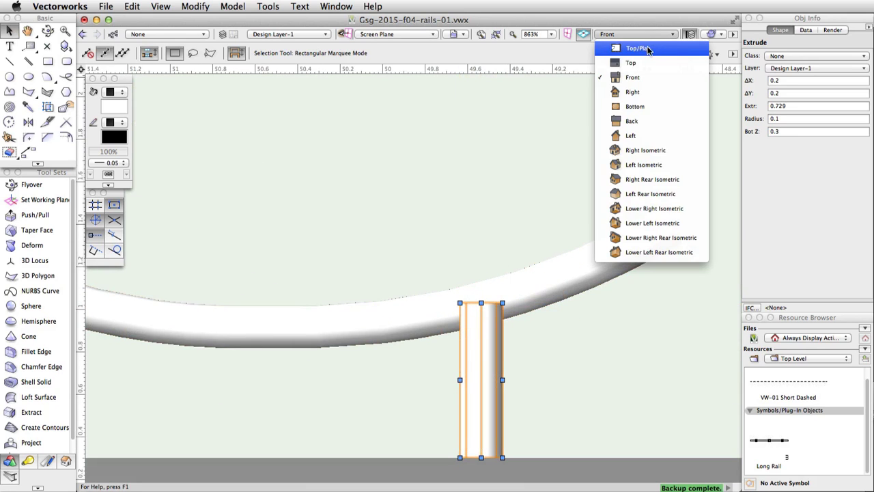
click(642, 47)
scroll(440, 234, down, 2)
click(417, 294)
drag(425, 249, 419, 239)
scroll(425, 237, left, 5)
click(422, 250)
scroll(375, 302, down, 1)
Select the handrail and all three posts and combine them with Model > Add Solids
click(273, 263)
shift+click(405, 260)
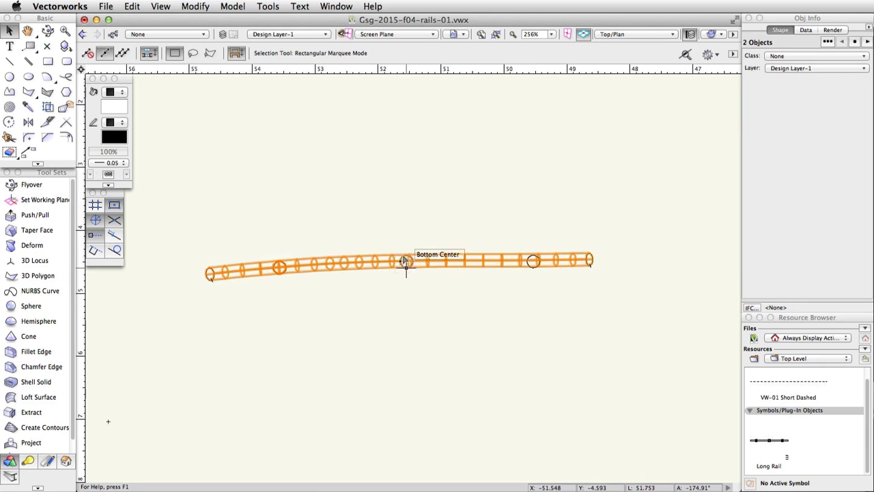
shift+click(530, 260)
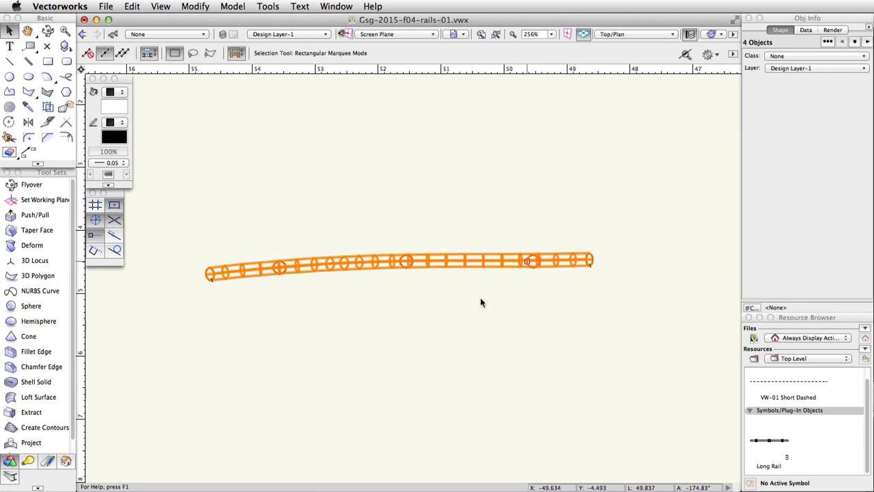
click(236, 8)
click(278, 21)
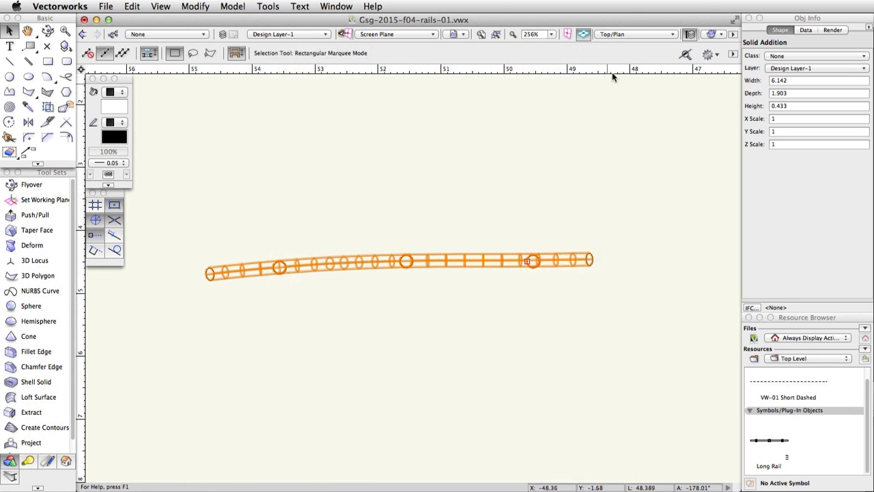
click(641, 36)
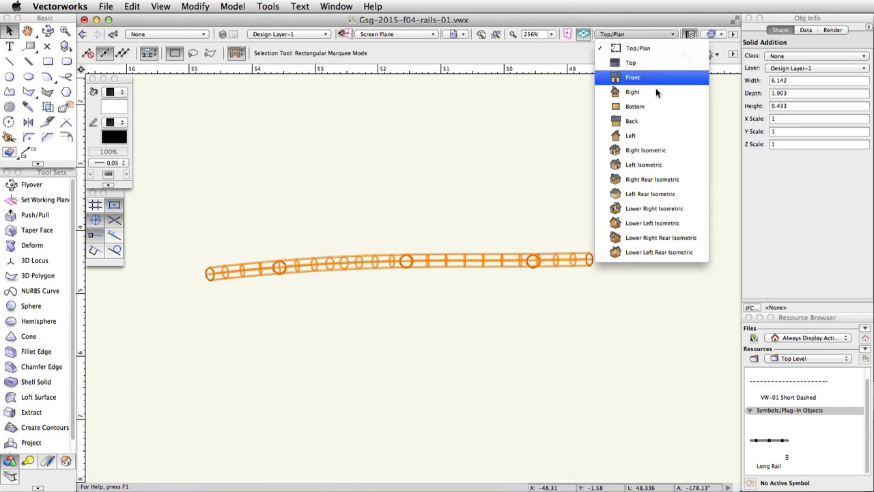
In Left Isometric view, set the working plane on the rail's open circular end face
click(678, 165)
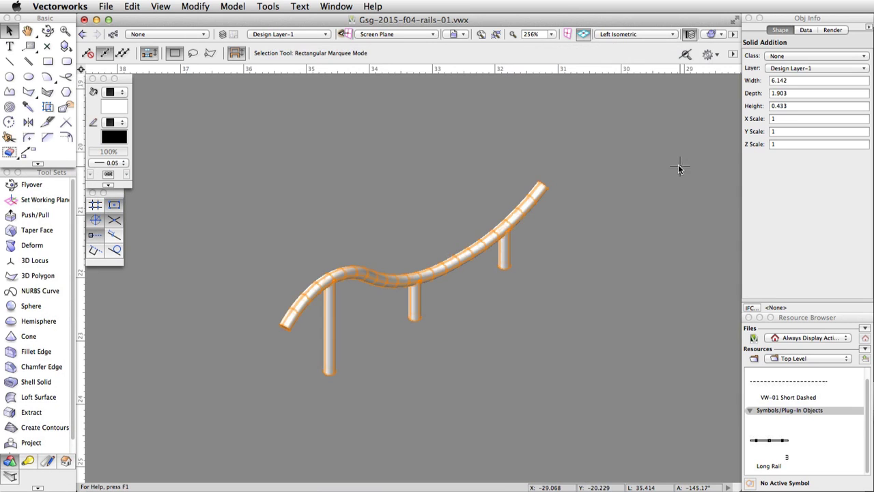
scroll(233, 345, up, 5)
mouse_move(509, 271)
middle_down()
mouse_move(386, 275)
mouse_move(287, 262)
middle_up()
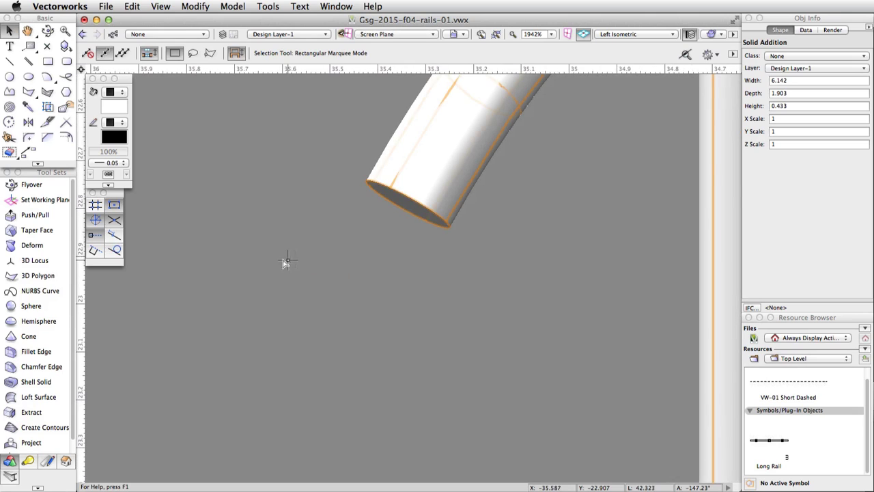
click(41, 200)
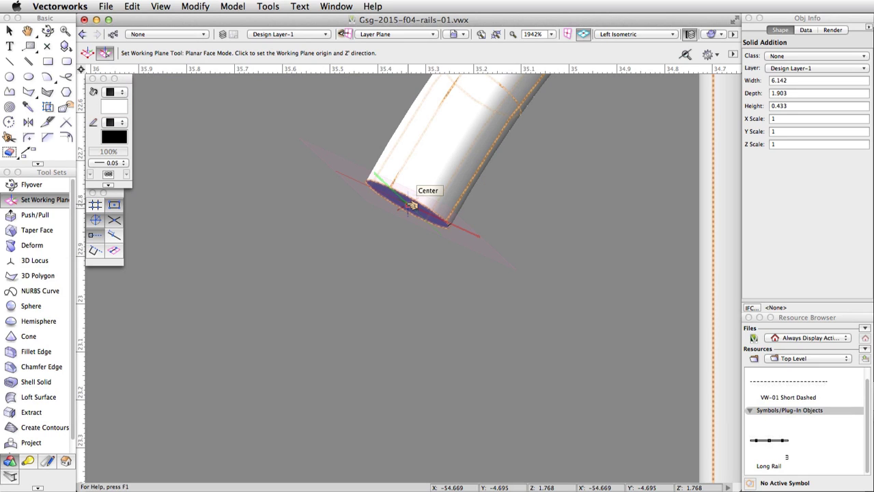
click(412, 205)
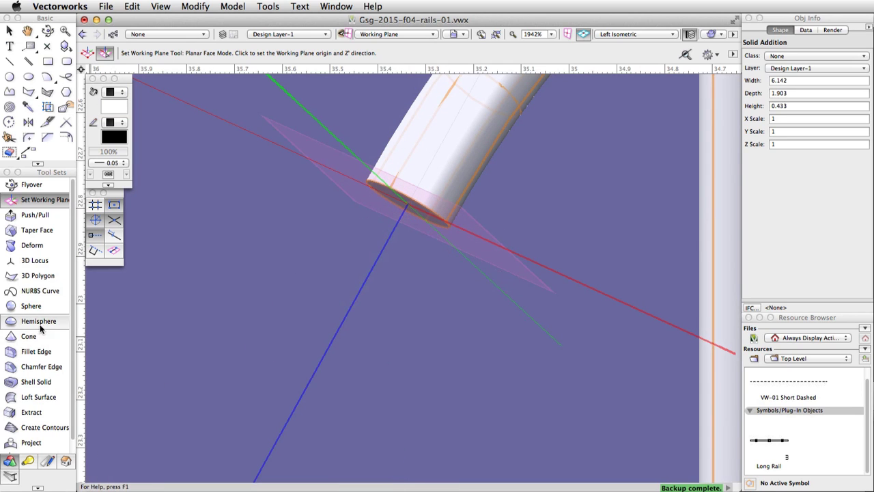
click(30, 322)
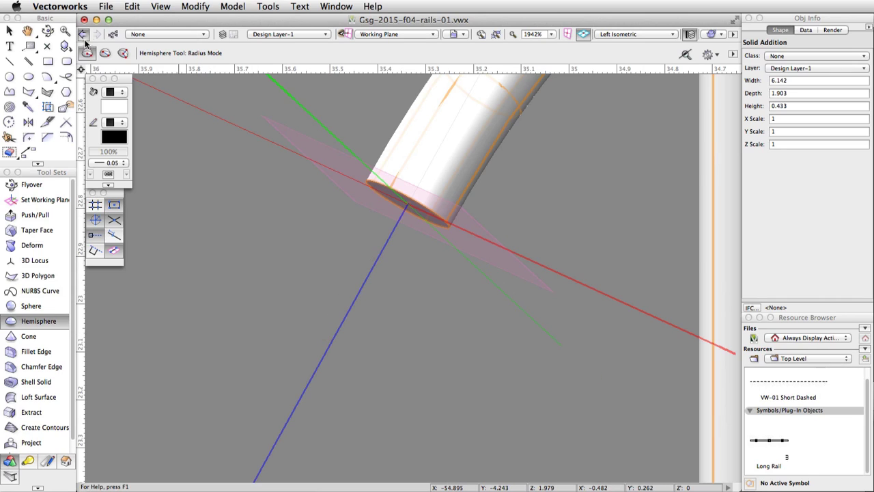
Draw a diameter-mode hemisphere across the rail's end face, capping it with a 0.1 radius
click(104, 54)
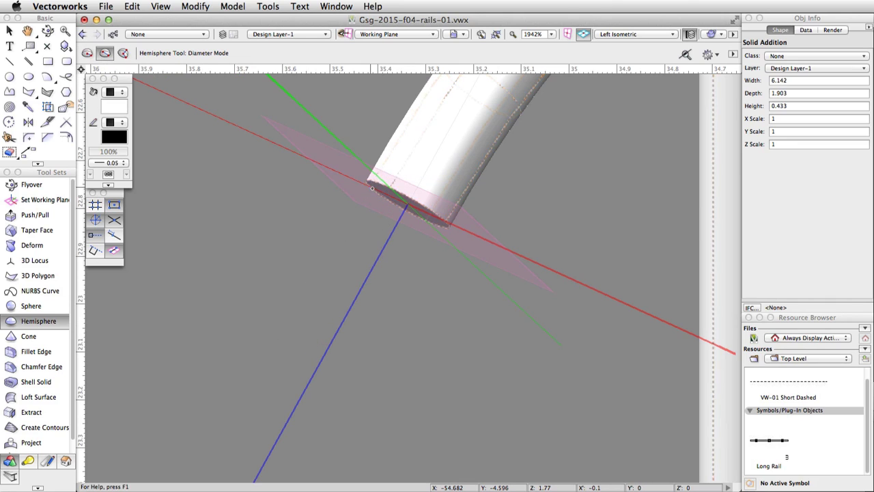
click(369, 185)
click(445, 222)
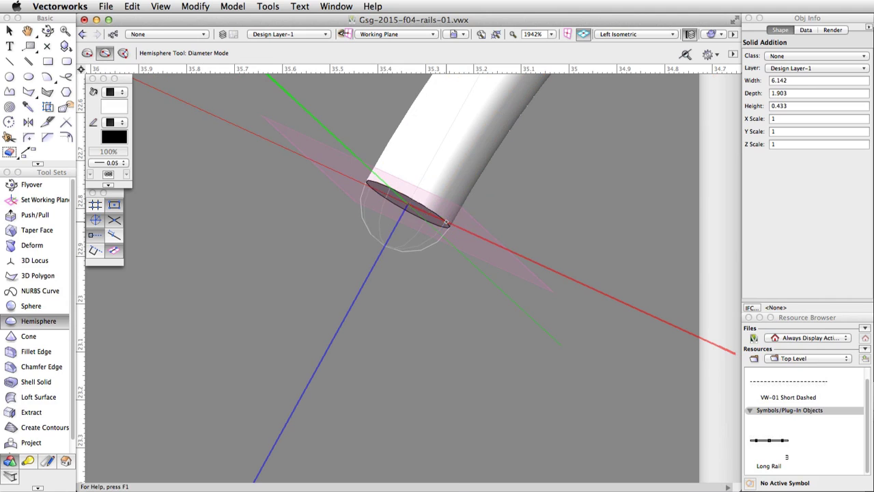
Orbit to check the cap, then marquee-select the rail together with its cap
mouse_move(93, 325)
shift+middle_down()
mouse_move(89, 309)
mouse_move(93, 325)
shift+middle_up()
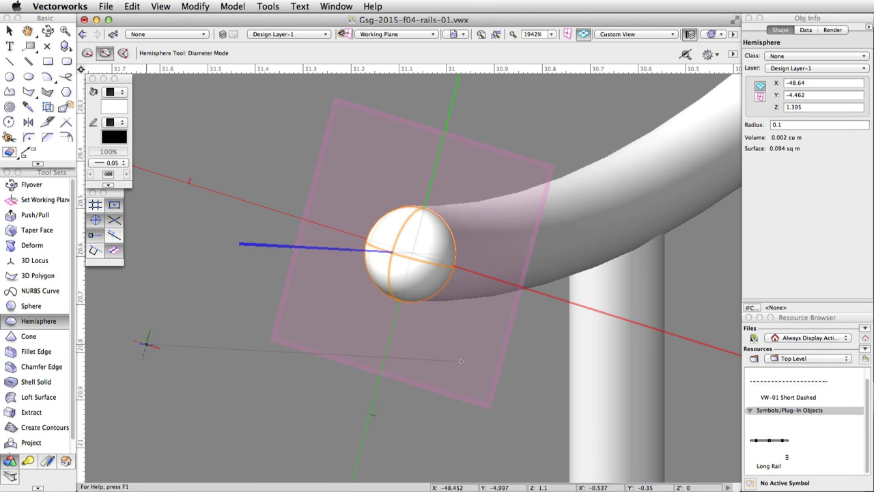
key(x)
drag(707, 96, 384, 410)
Merge the cap into the rail with Add Solids and set the fill colour to grey
click(233, 7)
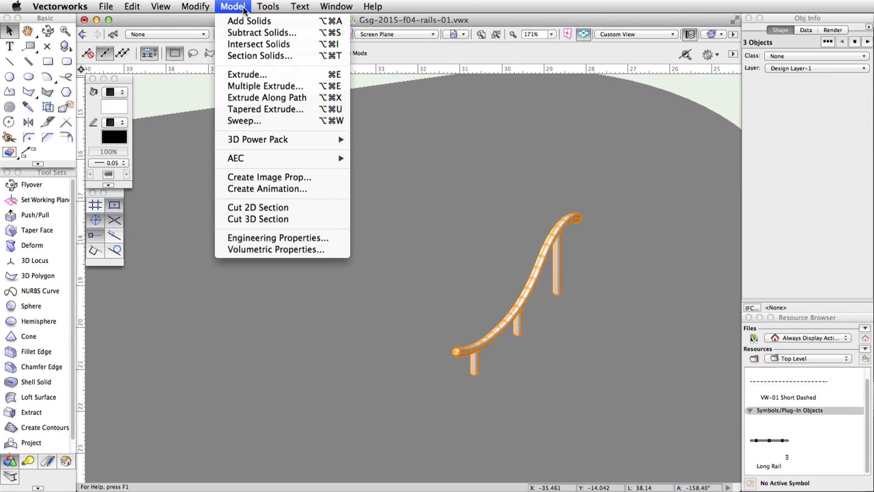
click(277, 26)
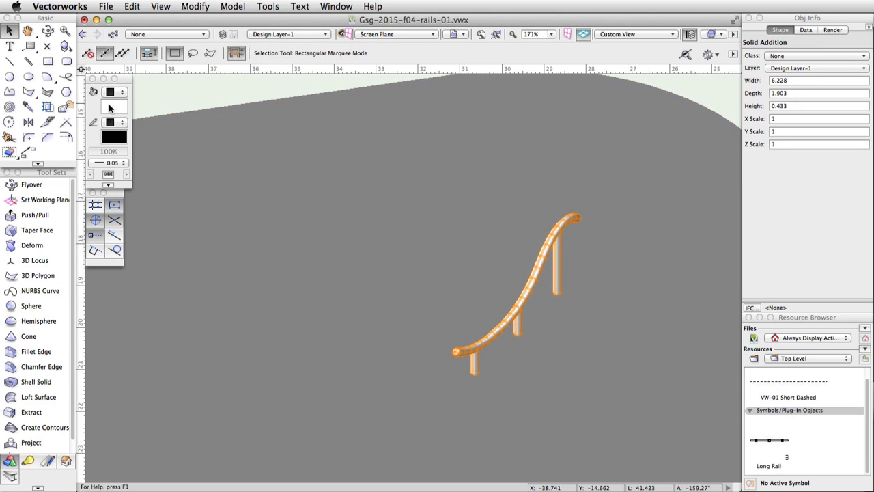
click(109, 108)
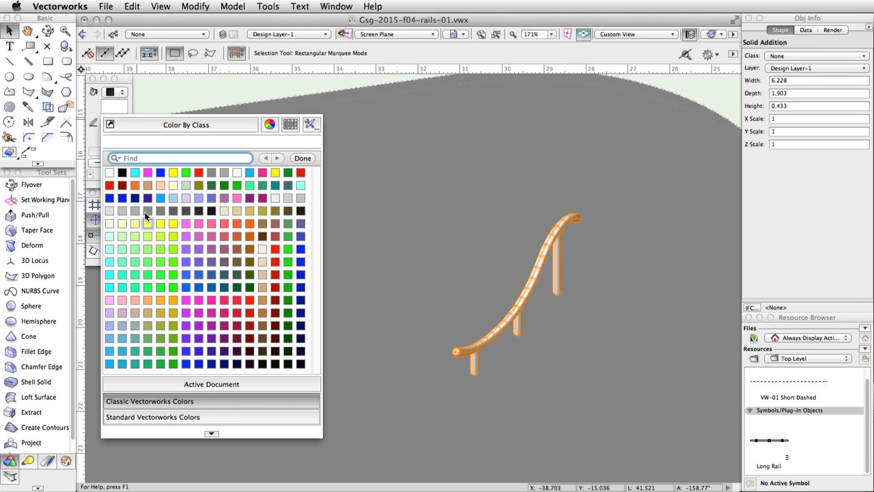
click(211, 173)
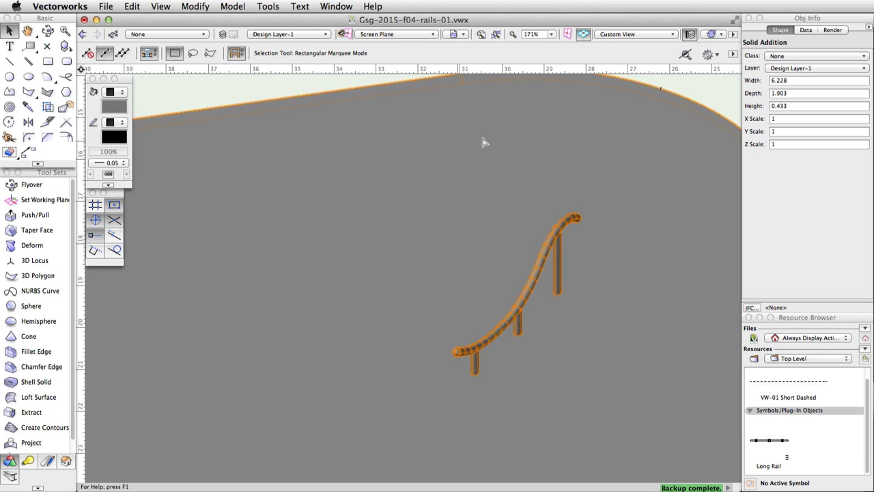